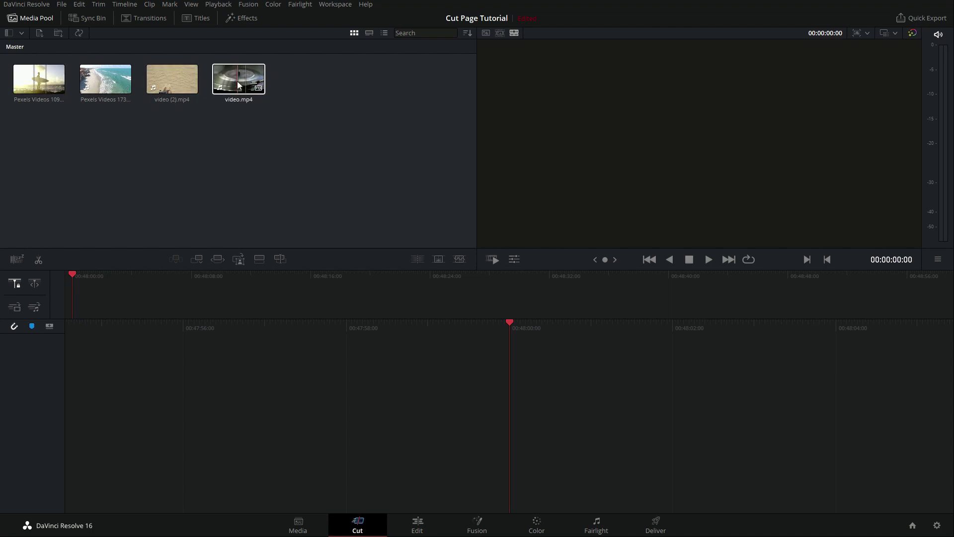
# Place video.mp4 at the start of a new timeline and append the Pexels Videos 109... surfer clip directly after it on track 1
pyautogui.moveTo(254, 80); pyautogui.dragTo(517, 487)
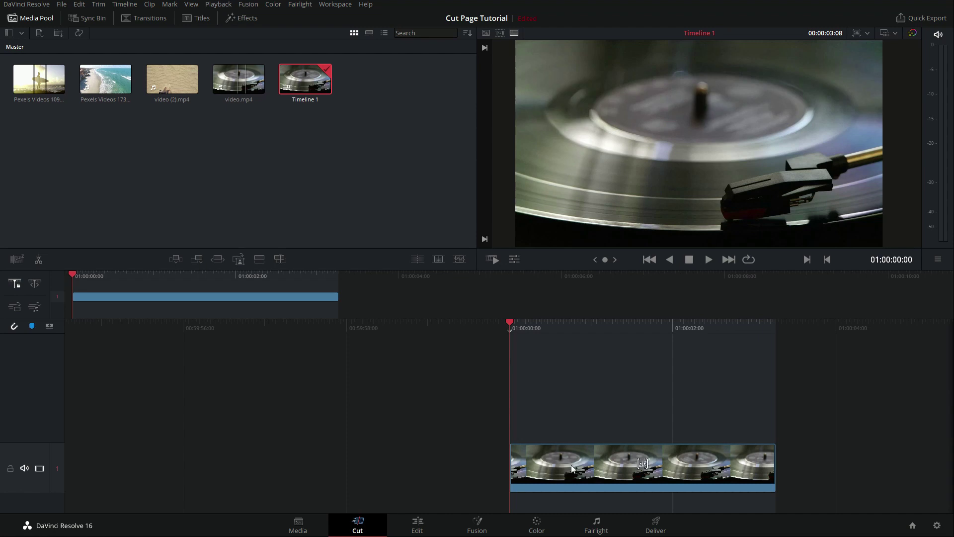
pyautogui.moveTo(572, 464); pyautogui.dragTo(644, 466)
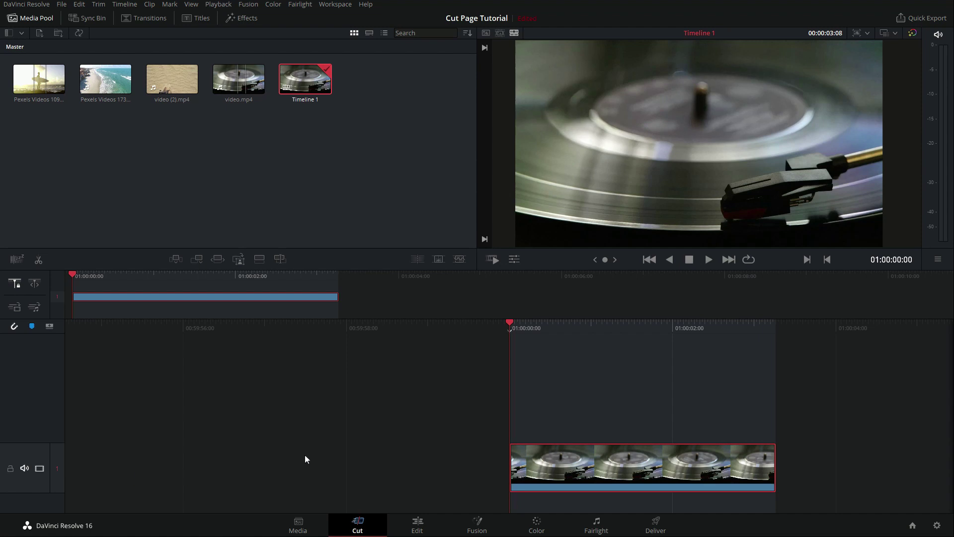
pyautogui.press('Left')
pyautogui.press('Left')
pyautogui.press('Left')
pyautogui.press('Left')
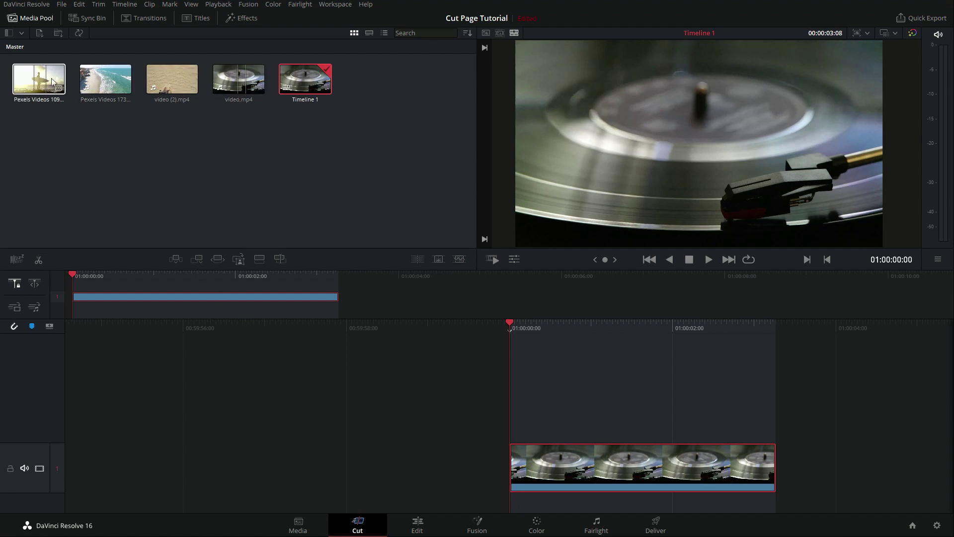
pyautogui.hotkey('shift', 'F12')
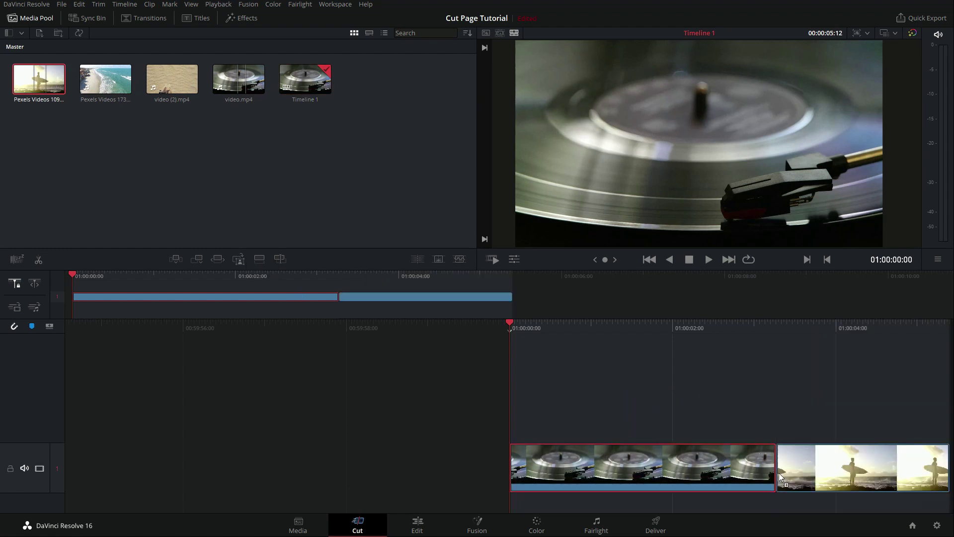
pyautogui.moveTo(793, 465); pyautogui.dragTo(854, 466)
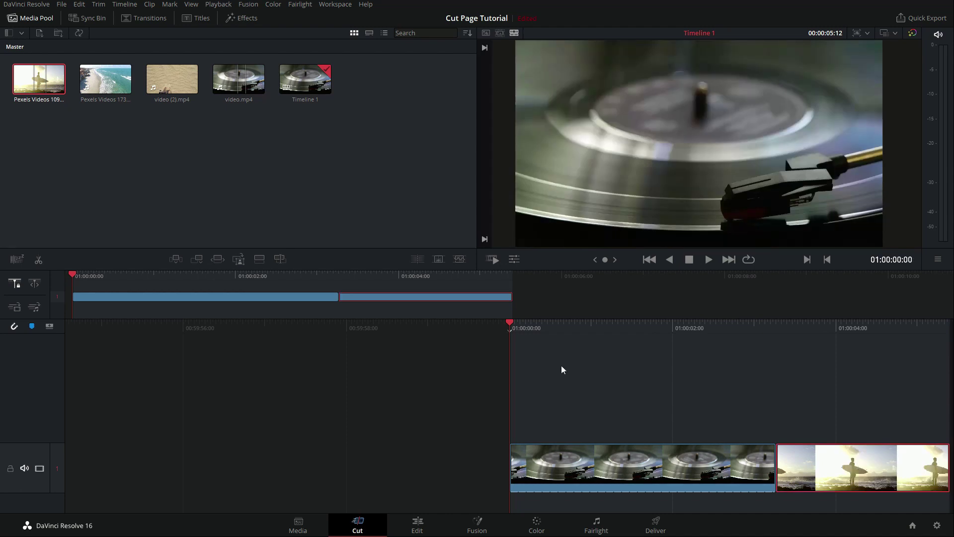
# Place video.mp4 and the surfer clip on track 2 with a gap between them, and move the video.mp4 clip slightly later
pyautogui.moveTo(252, 75); pyautogui.dragTo(513, 390)
pyautogui.click(580, 404)
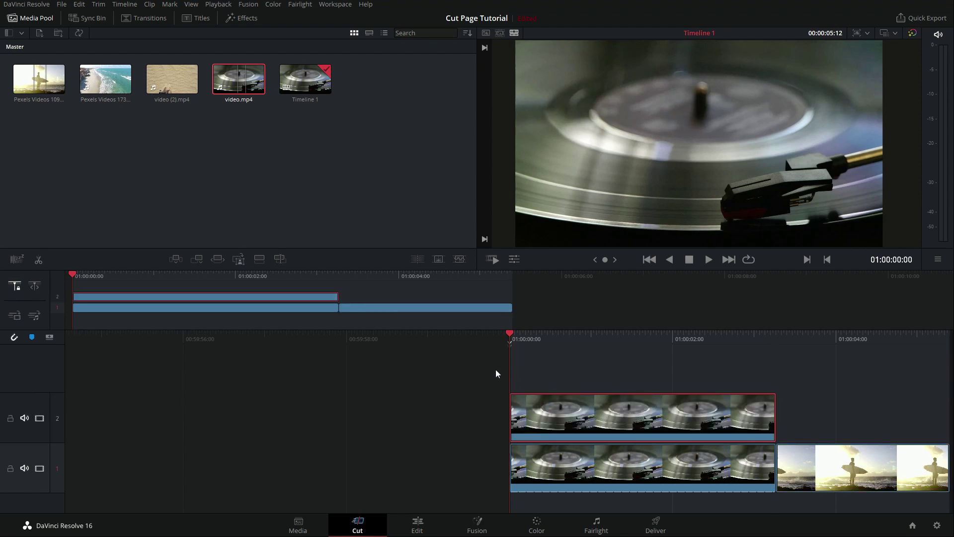
pyautogui.moveTo(39, 79); pyautogui.dragTo(847, 410)
pyautogui.click(792, 407)
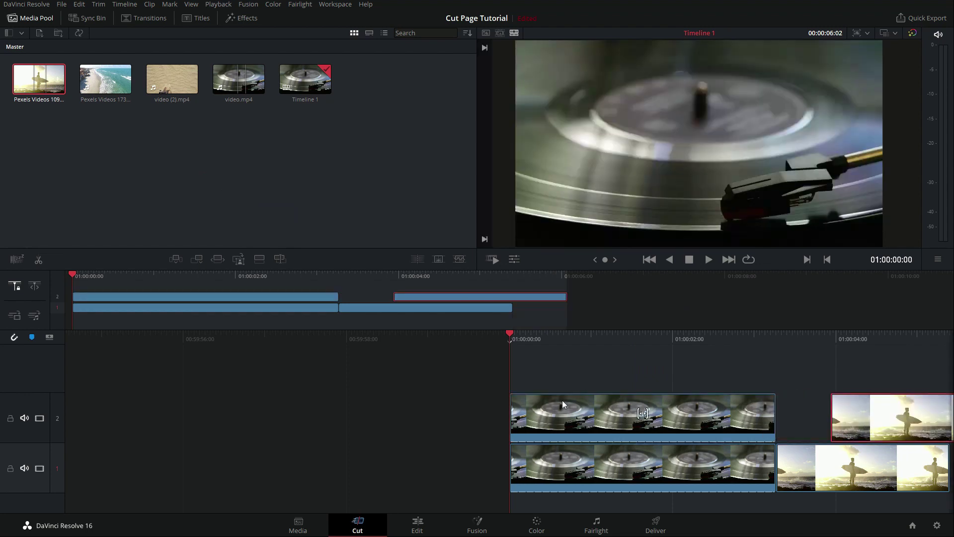
pyautogui.moveTo(562, 401); pyautogui.dragTo(595, 410)
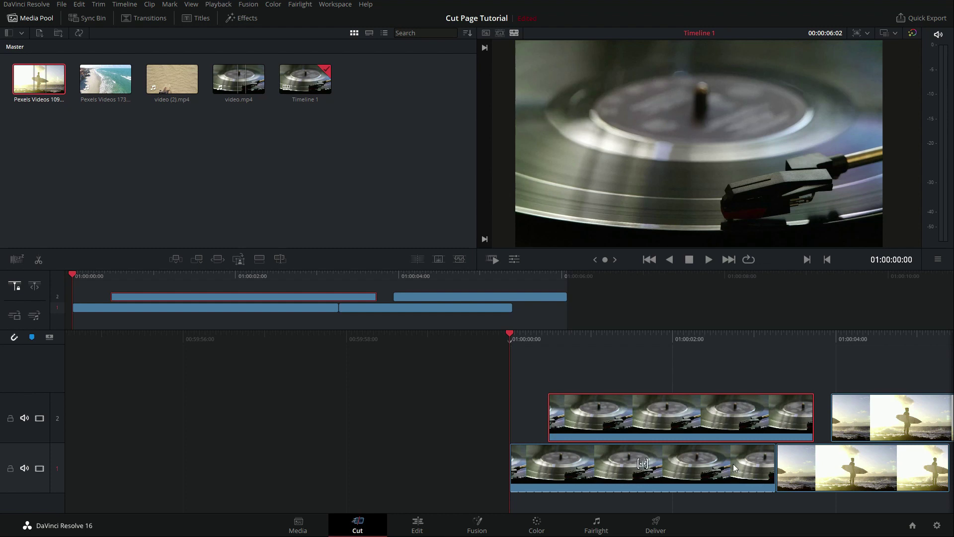
# Delete the turntable clip and the surfer clip from track 2
pyautogui.press('Delete')
pyautogui.click(842, 418)
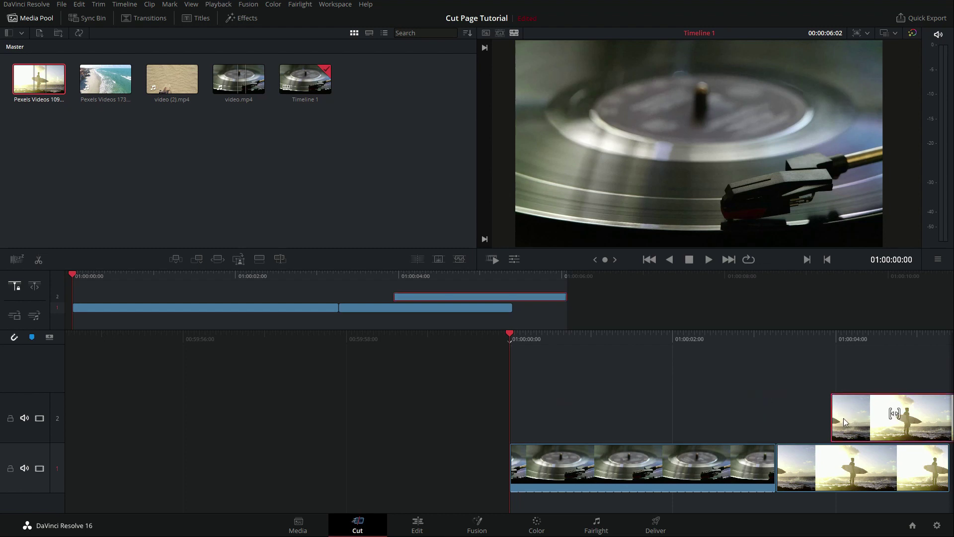
pyautogui.press('Delete')
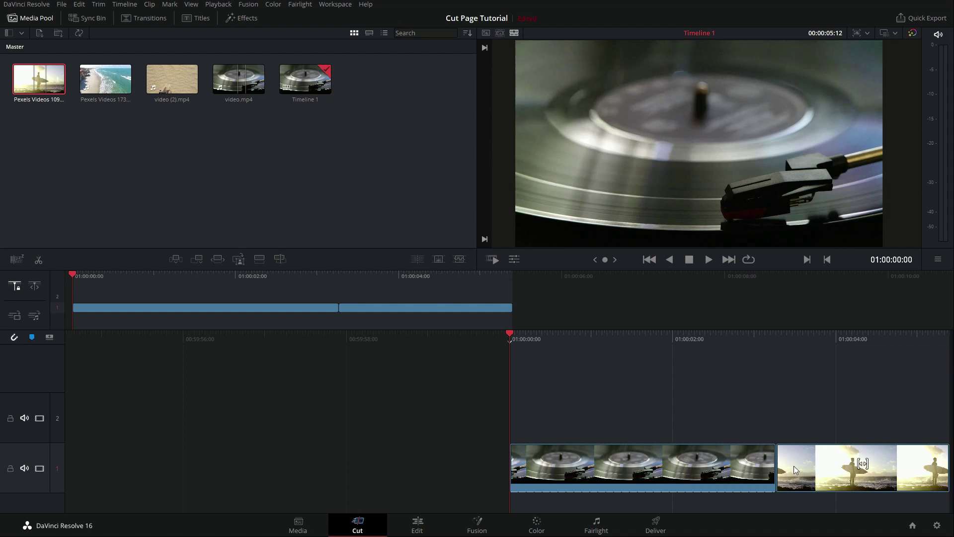
# On the Edit page, move the surfer clip later on Video 1 to leave a gap, and return to the Cut page
pyautogui.click(418, 524)
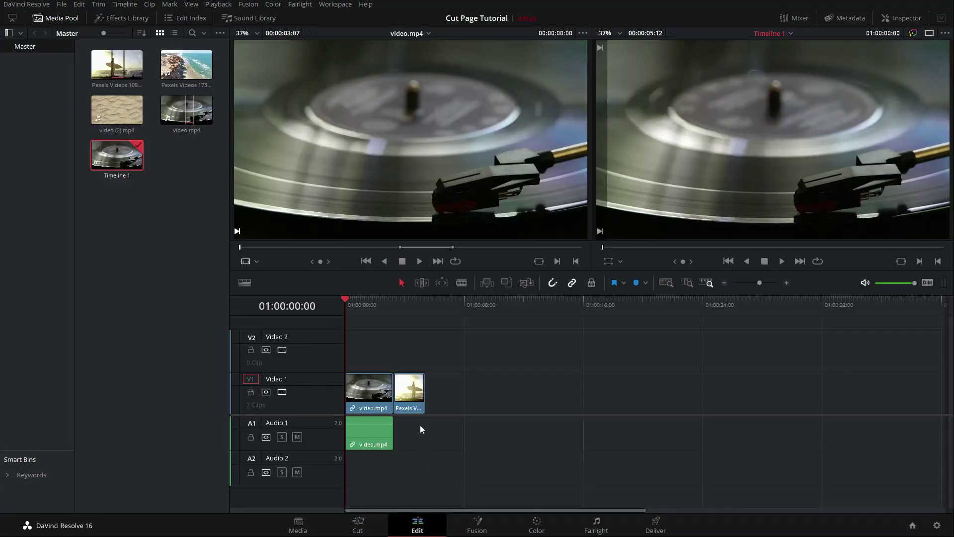
pyautogui.moveTo(413, 392); pyautogui.dragTo(467, 392)
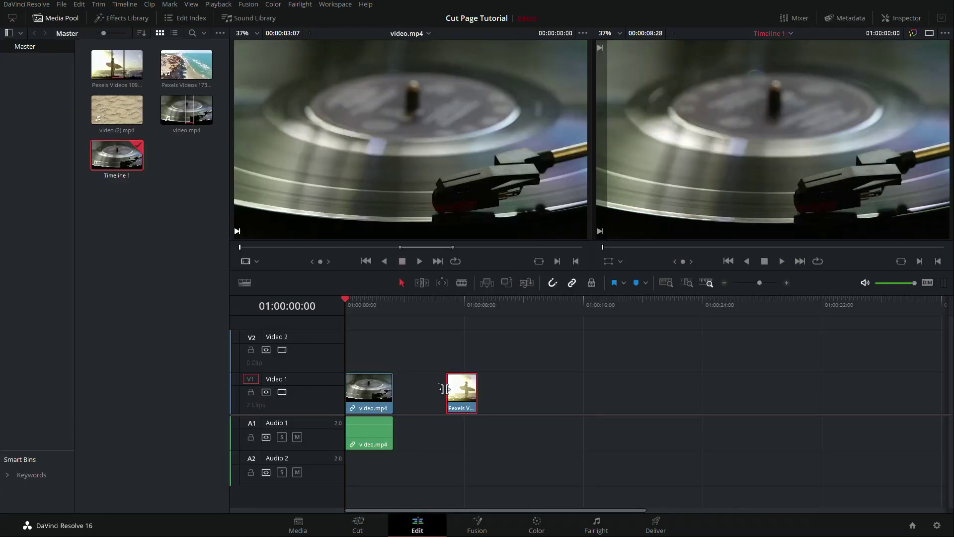
pyautogui.click(359, 524)
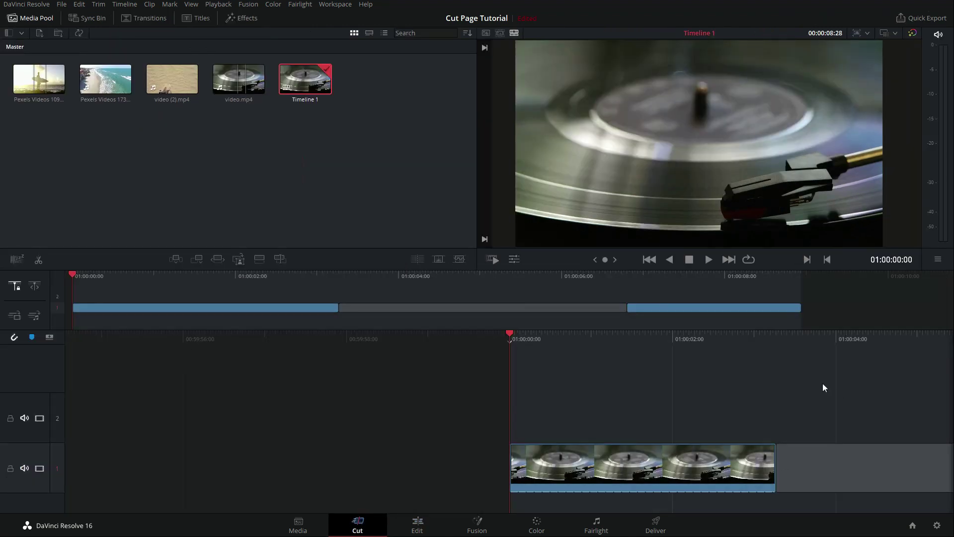
# Play the timeline across the gap between the turntable and surfer clips, and delete the gap
pyautogui.scroll(-5, 517, 372)
pyautogui.click(565, 466)
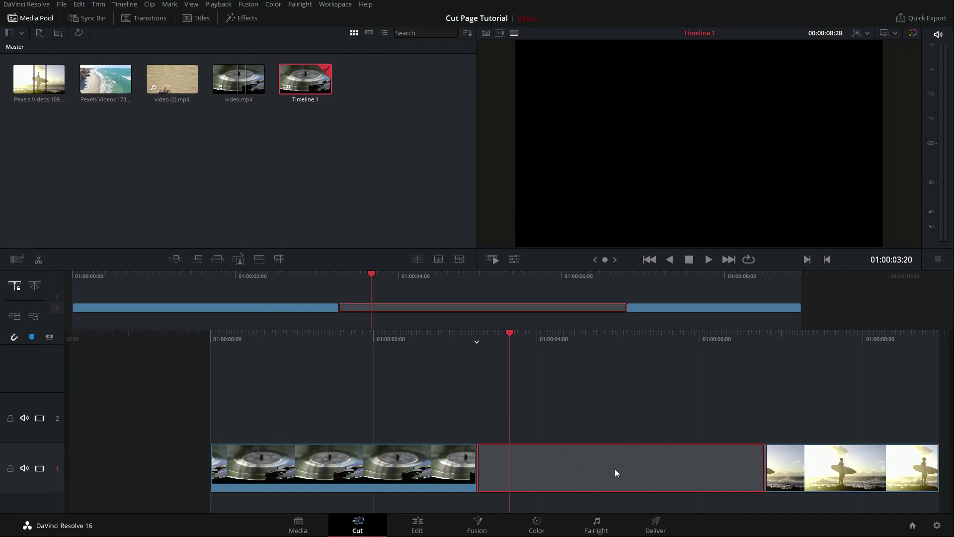
pyautogui.moveTo(399, 345); pyautogui.dragTo(511, 347)
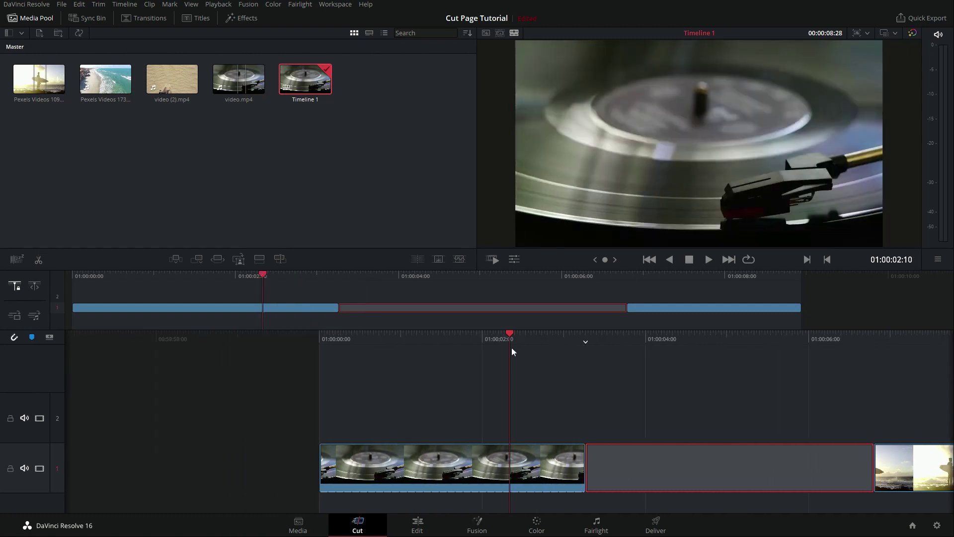
pyautogui.press('space')
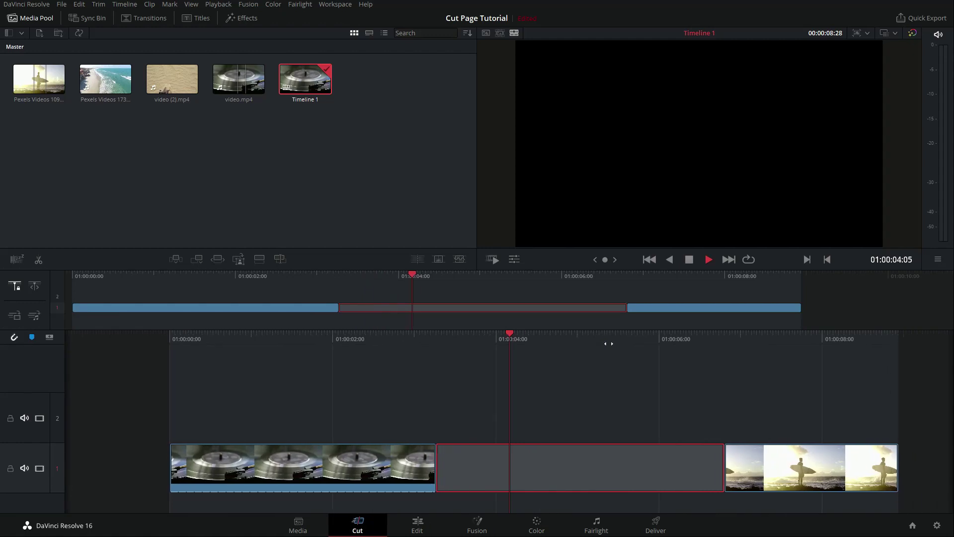
pyautogui.press('Delete')
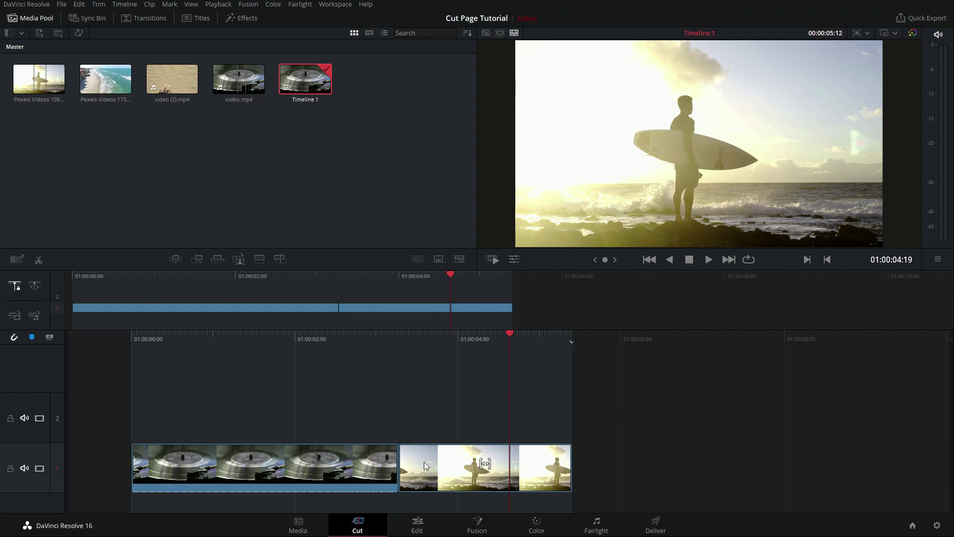
# Move the surfer clip later on track 1 to open a gap after the turntable clip, and delete that gap
pyautogui.moveTo(425, 464); pyautogui.dragTo(666, 466)
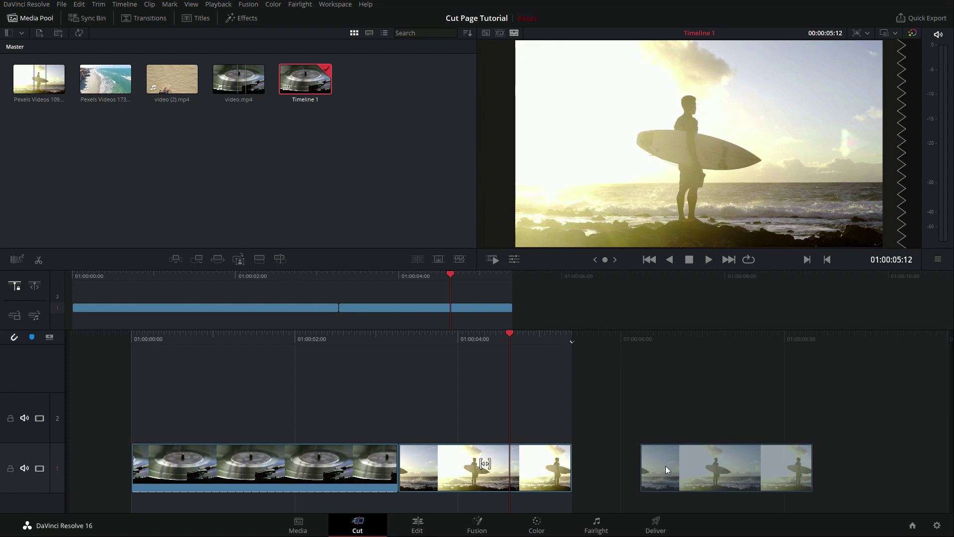
pyautogui.moveTo(666, 466); pyautogui.dragTo(665, 466)
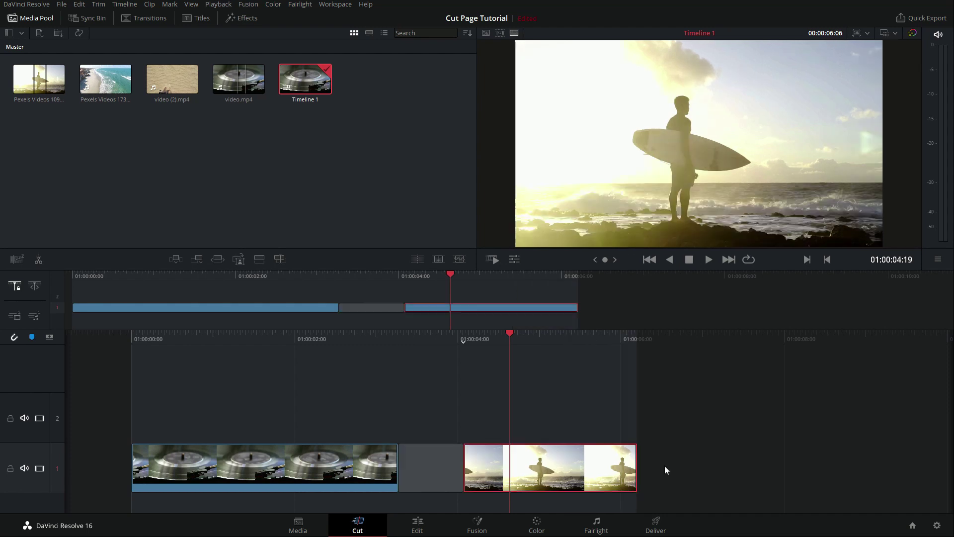
pyautogui.click(433, 470)
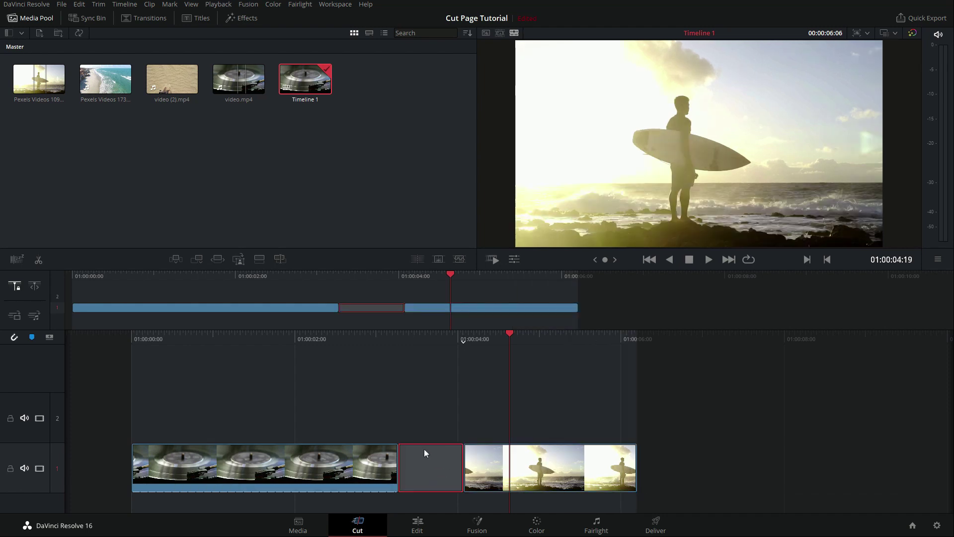
pyautogui.moveTo(416, 479); pyautogui.dragTo(449, 473)
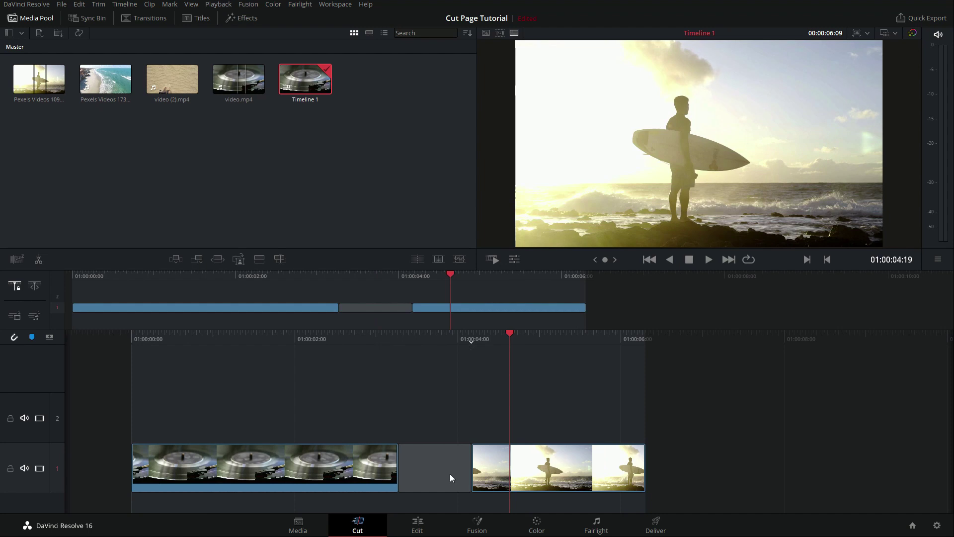
pyautogui.click(425, 464)
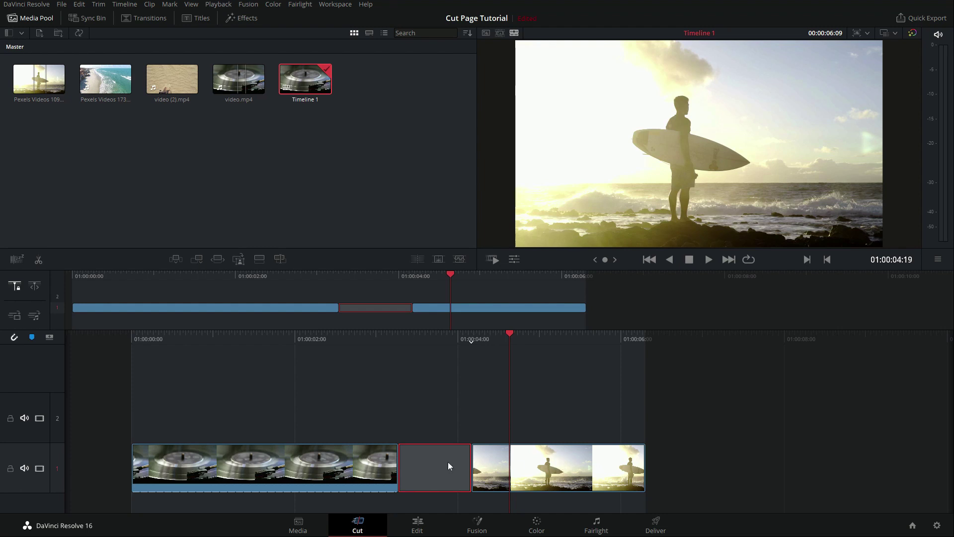
pyautogui.press('Delete')
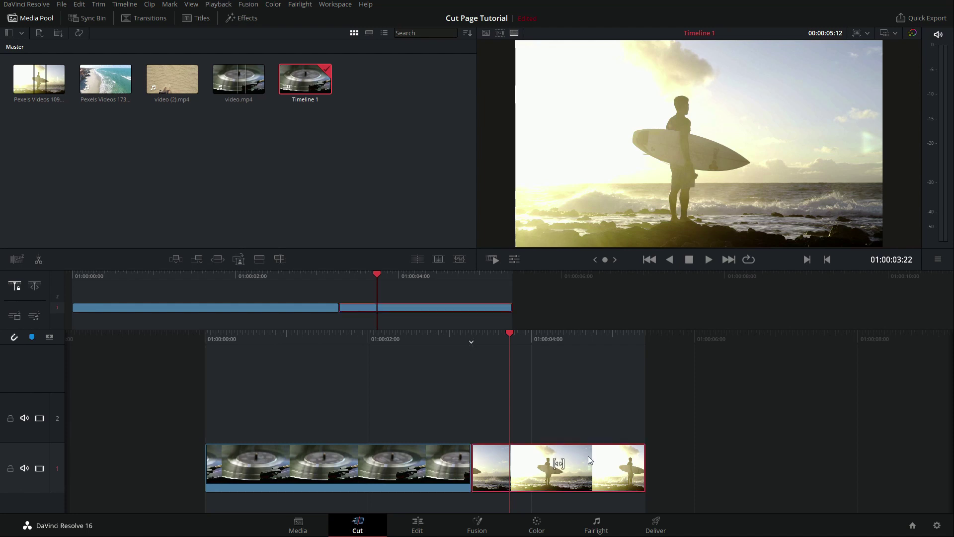
# Shift the surfer clip later again to leave a narrow gap, and close it by deleting the gap
pyautogui.moveTo(588, 456); pyautogui.dragTo(772, 462)
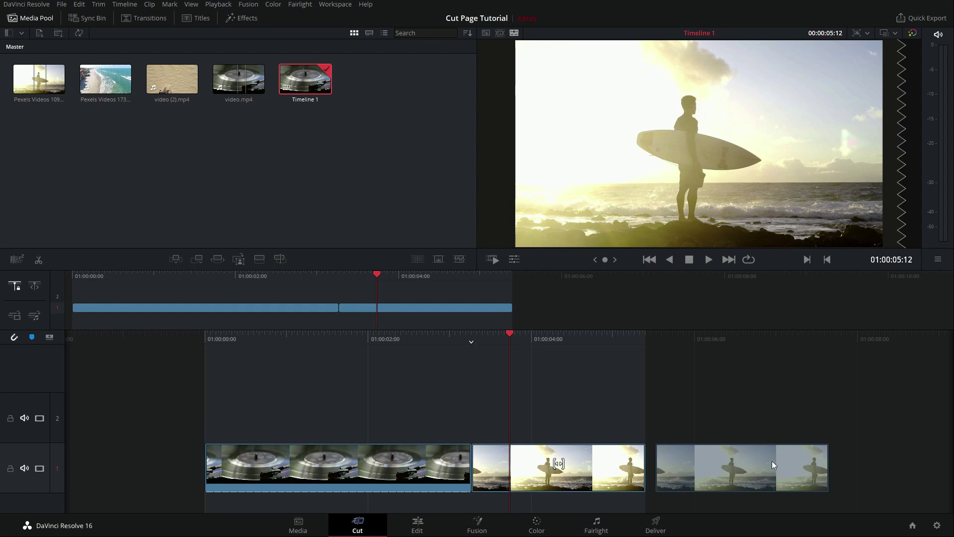
pyautogui.moveTo(773, 462)
pyautogui.mouseDown()
pyautogui.moveTo(810, 464)
pyautogui.moveTo(777, 476)
pyautogui.mouseUp()
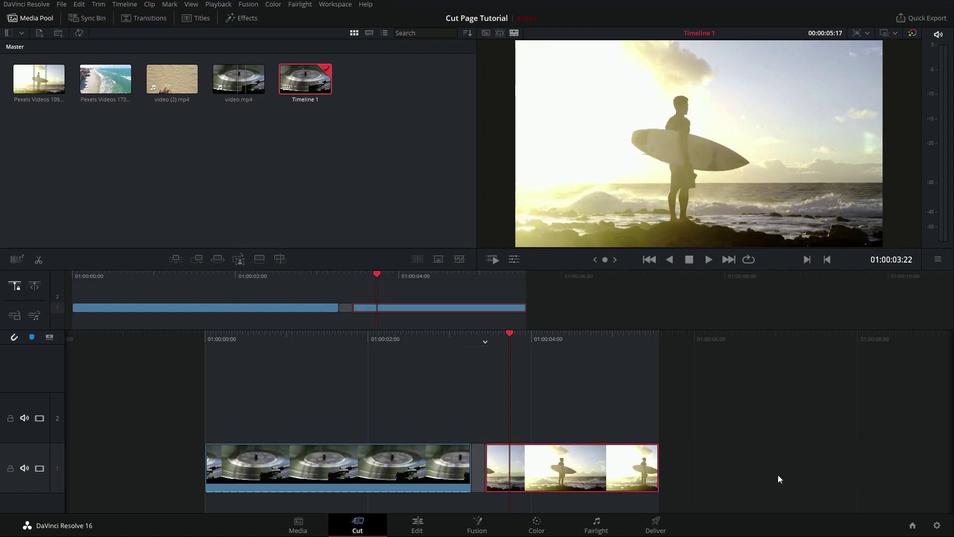
pyautogui.click(478, 466)
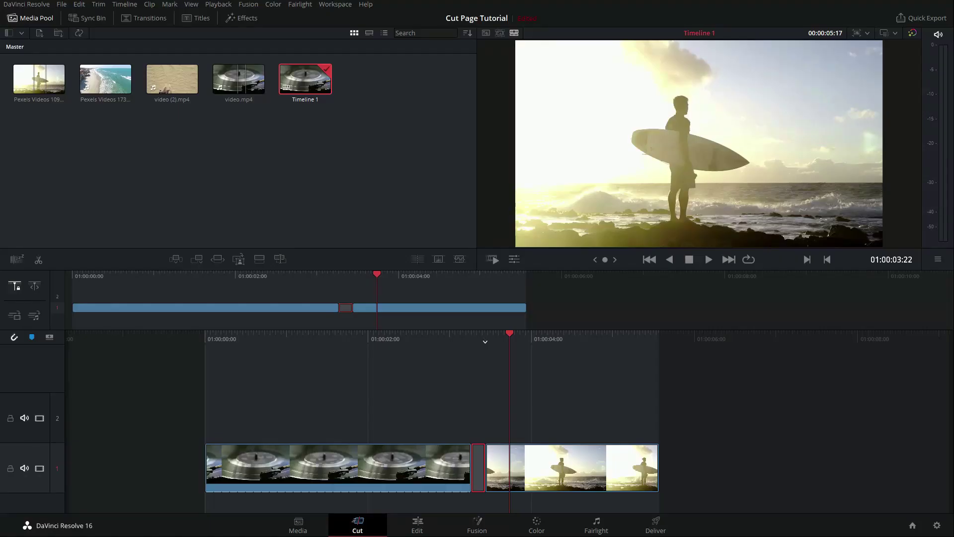
pyautogui.press('Delete')
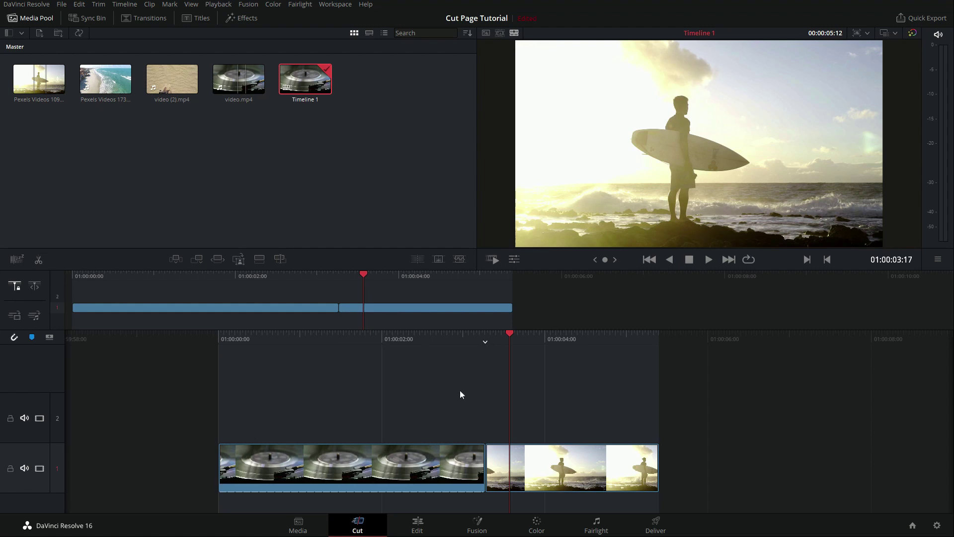
# Insert the Pexels Videos 173... beach clip before the turntable clip at the timeline start, and scrub through to the final clips
pyautogui.moveTo(255, 341); pyautogui.dragTo(427, 313)
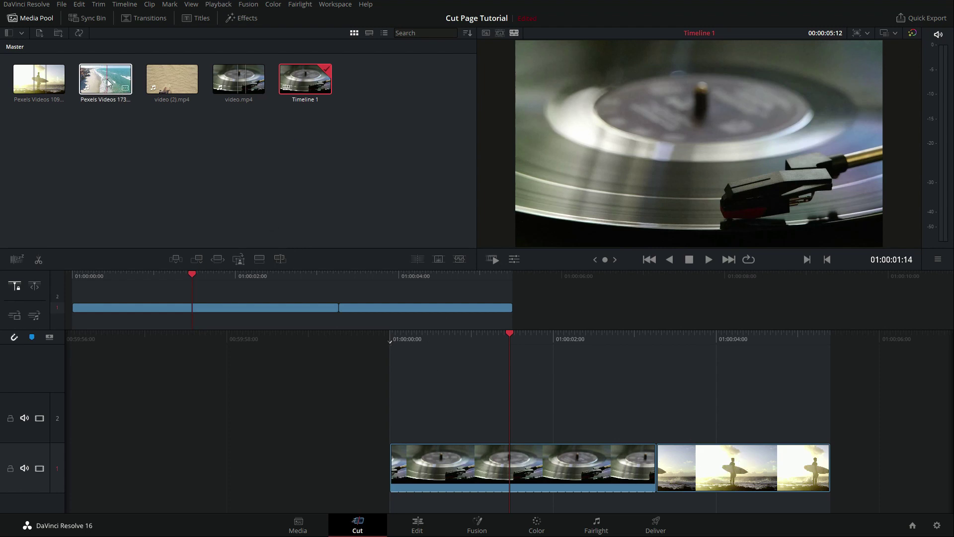
pyautogui.moveTo(100, 79)
pyautogui.mouseDown()
pyautogui.moveTo(159, 208)
pyautogui.moveTo(393, 441)
pyautogui.moveTo(387, 454)
pyautogui.mouseUp()
pyautogui.moveTo(710, 339); pyautogui.dragTo(164, 335)
pyautogui.moveTo(645, 334); pyautogui.dragTo(224, 336)
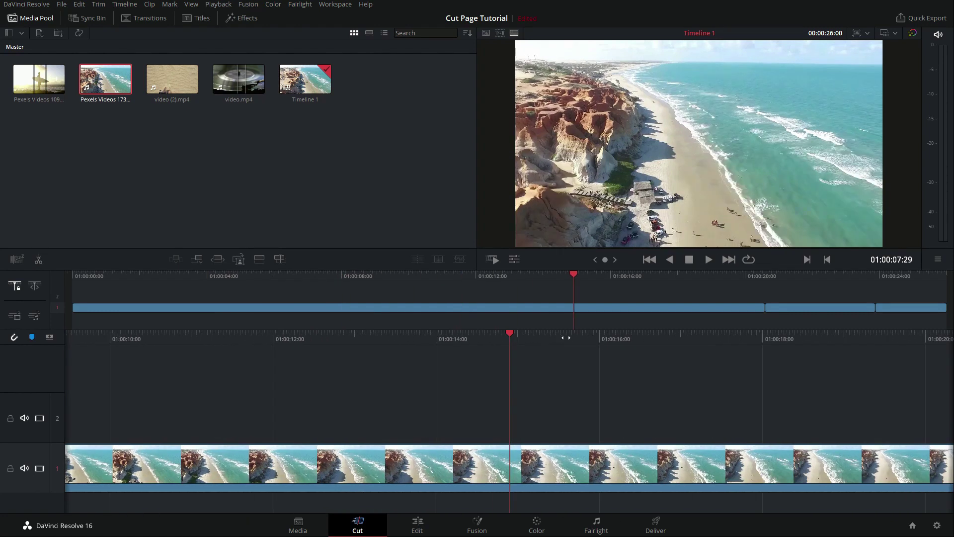
pyautogui.moveTo(686, 334); pyautogui.dragTo(212, 336)
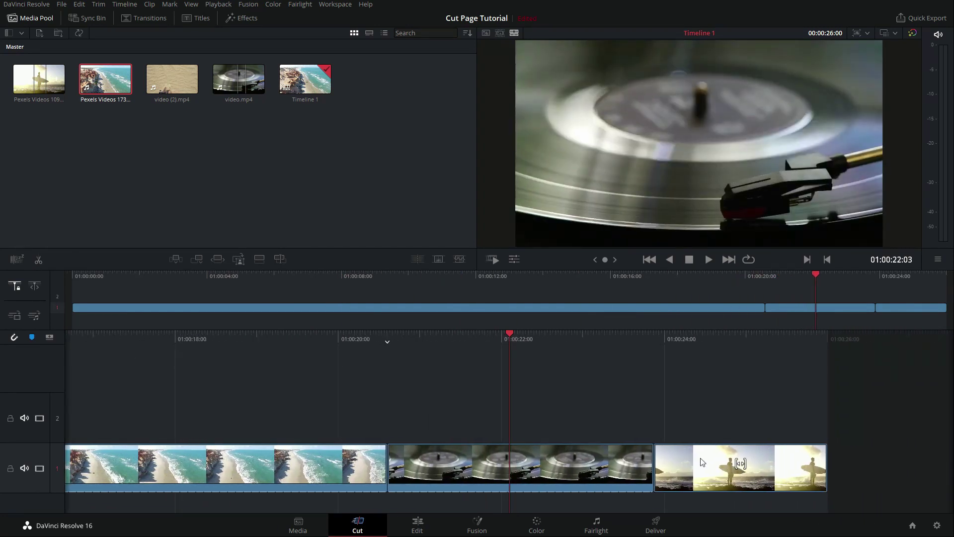
# Set the clip color of the surfer clip at the end of the timeline to Teal
pyautogui.click(671, 466)
pyautogui.rightClick(687, 463)
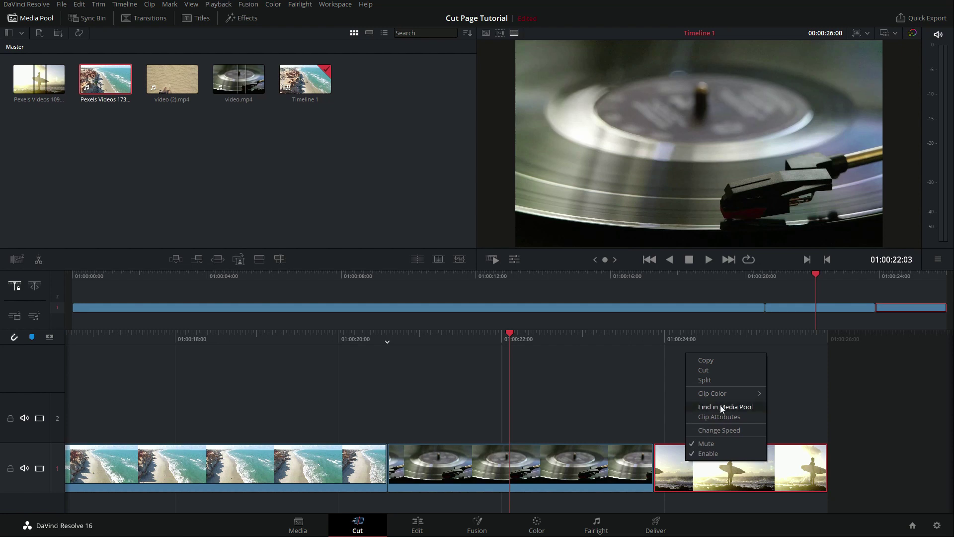
pyautogui.moveTo(719, 395)
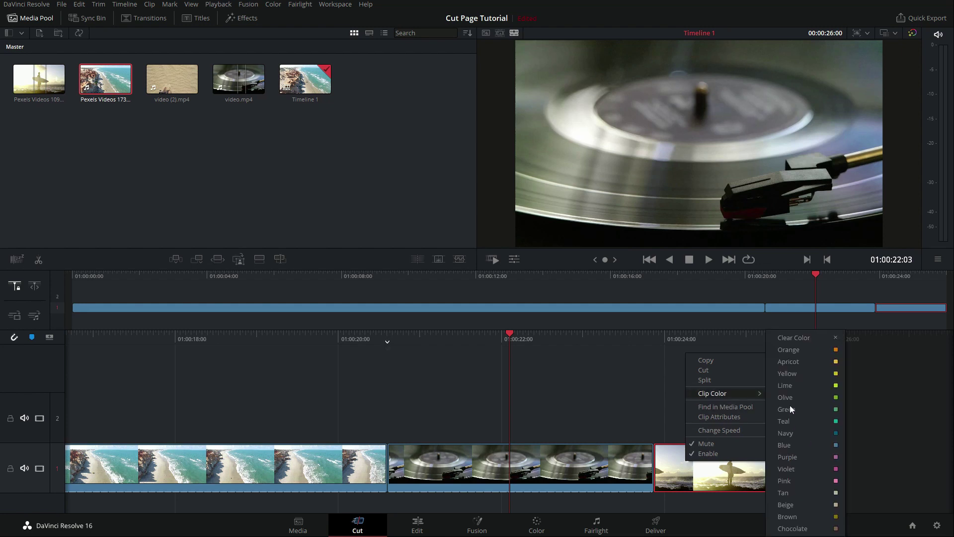
pyautogui.click(837, 422)
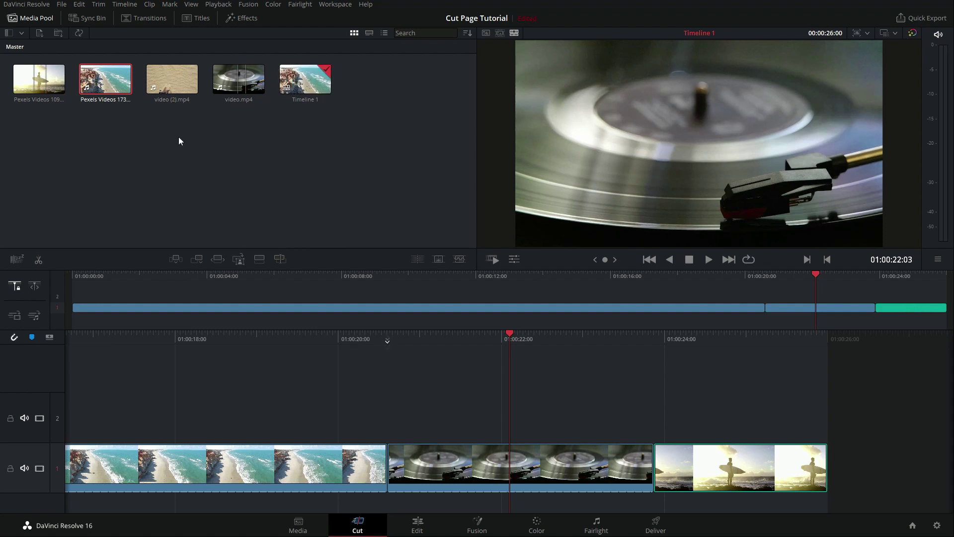
# Set the clip color of video (2).mp4 in the media pool to Beige
pyautogui.rightClick(175, 78)
pyautogui.moveTo(245, 137)
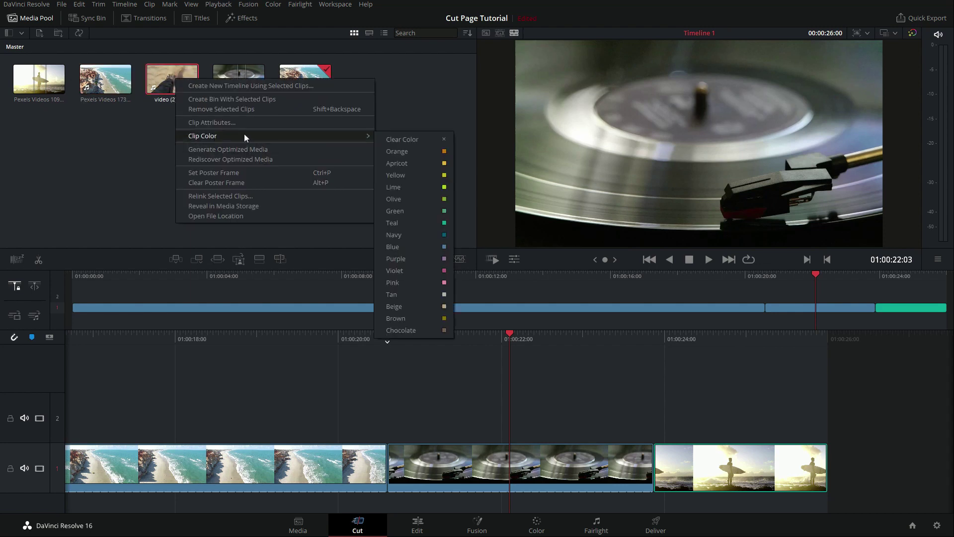
pyautogui.click(391, 307)
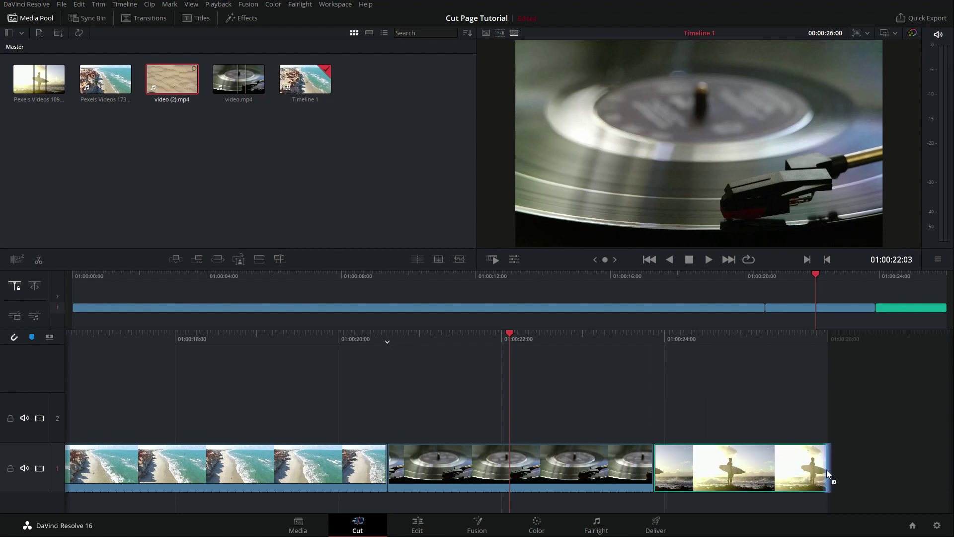
# Append video (2).mp4 to the end of the timeline, directly after the teal surfer clip
pyautogui.hotkey('shift', 'F12')
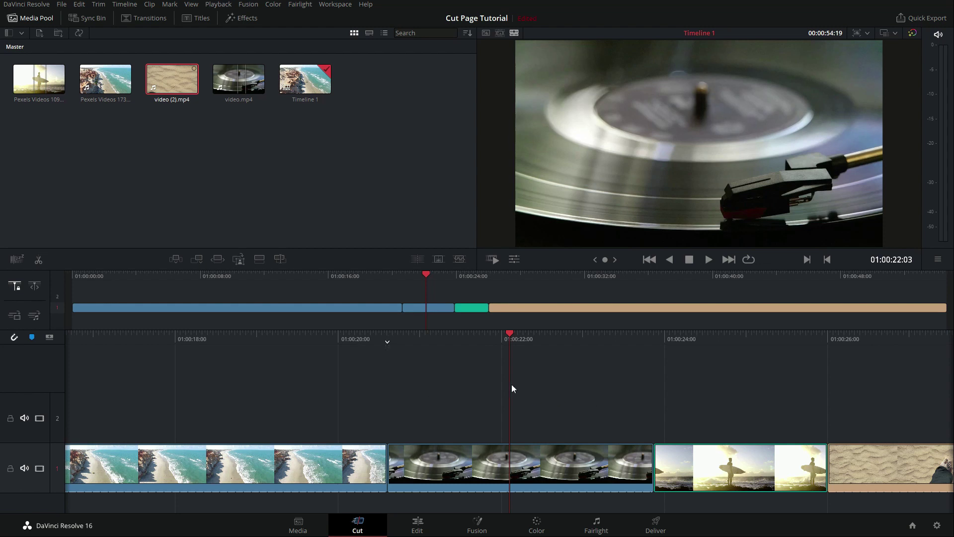
pyautogui.click(270, 166)
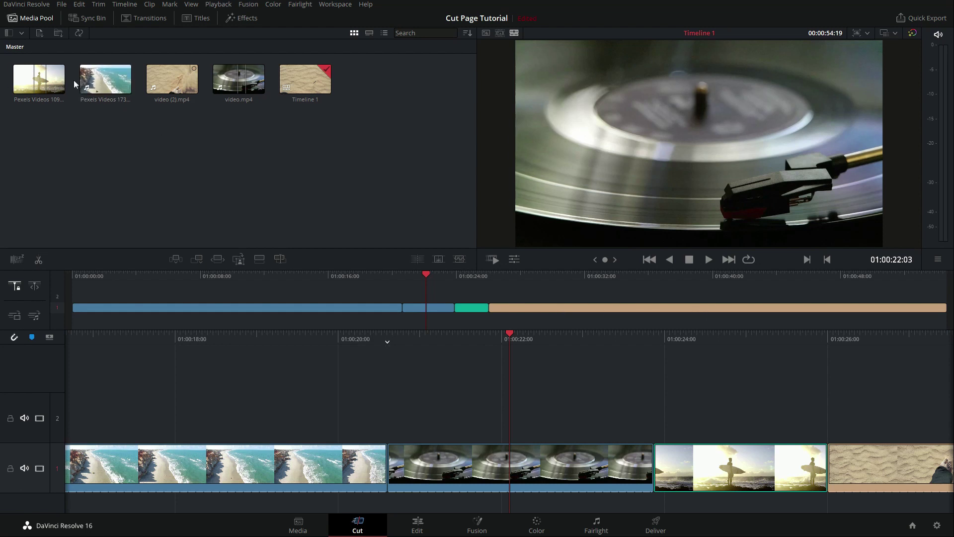
# Set the clip color of both Pexels clips in the media pool, the beach and the surfer, to Teal
pyautogui.rightClick(114, 78)
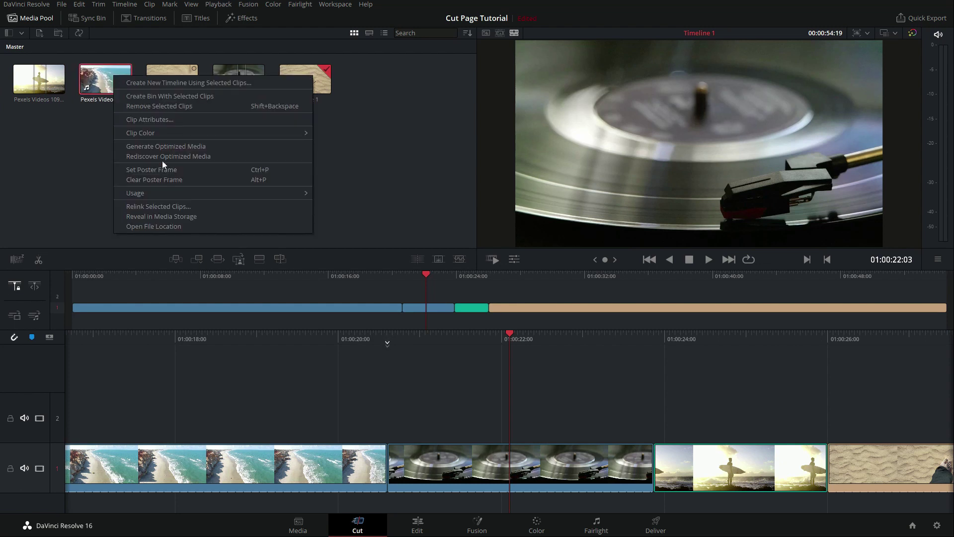
pyautogui.moveTo(149, 132)
pyautogui.click(374, 222)
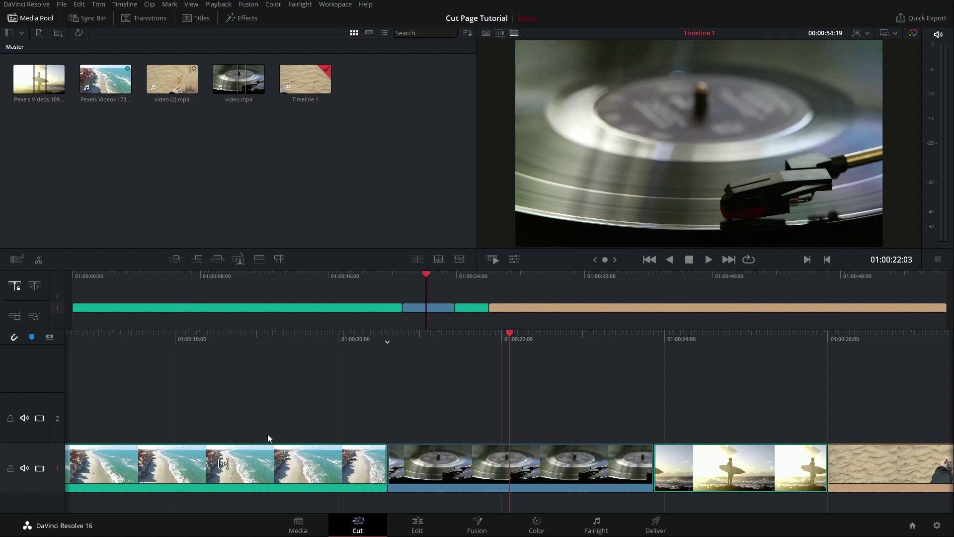
pyautogui.click(59, 84)
pyautogui.rightClick(60, 77)
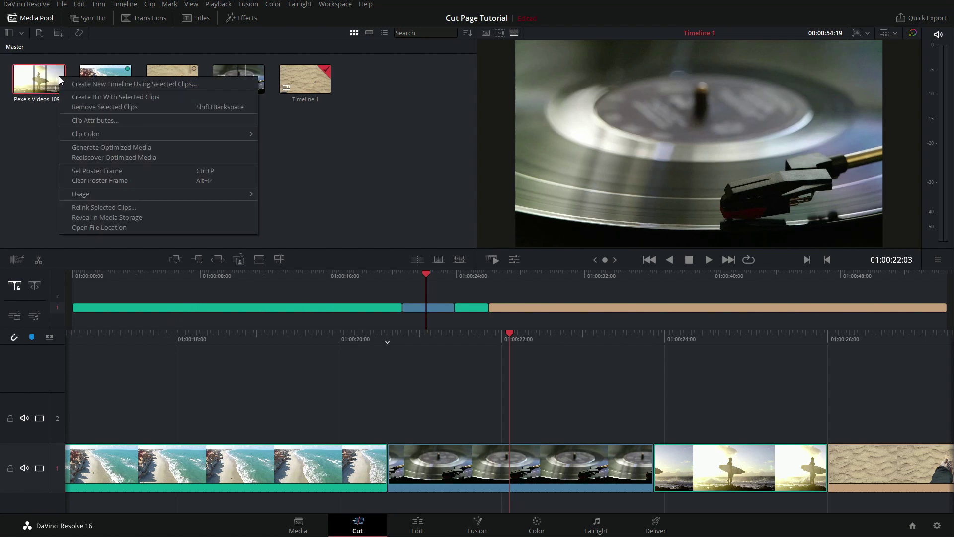
pyautogui.moveTo(77, 132)
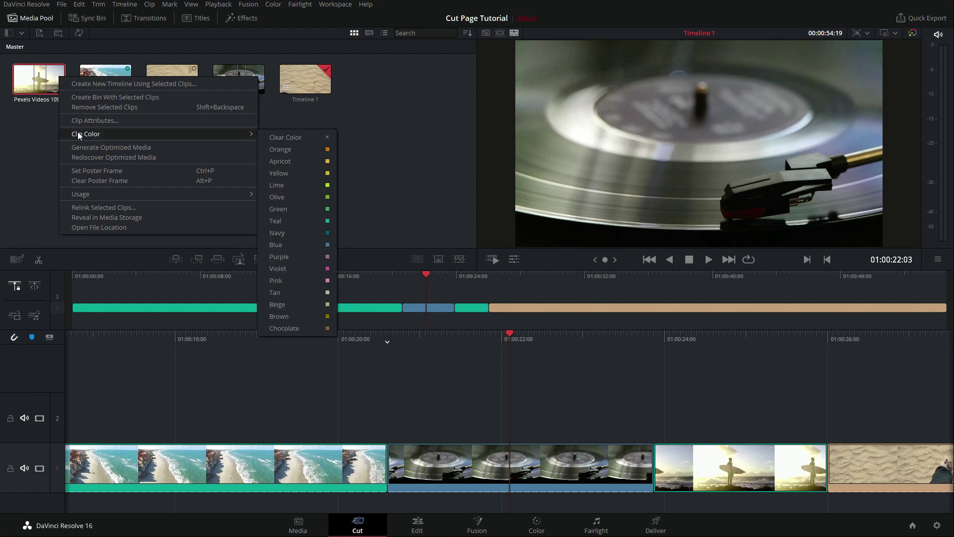
pyautogui.click(286, 220)
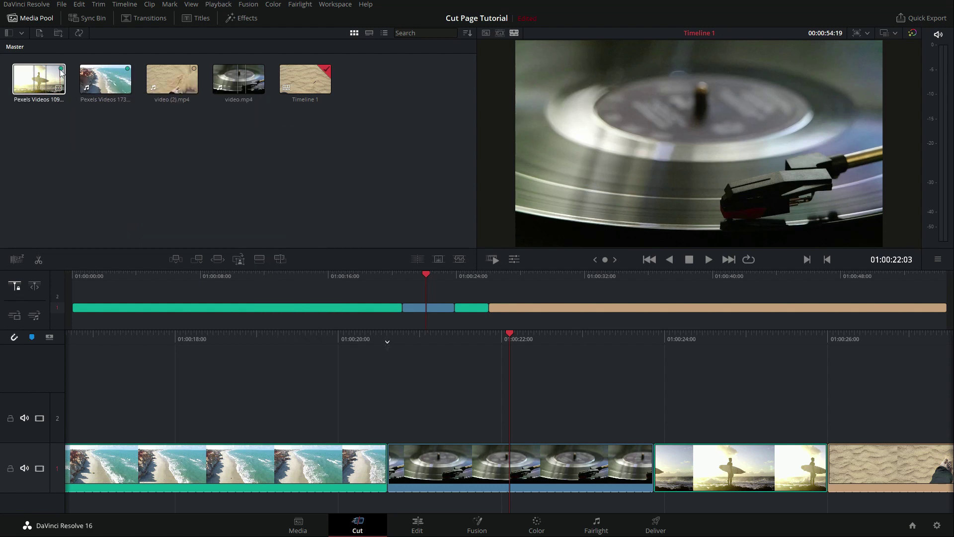
# Show the media pool as a list with its Clip Color column in view, and sort the clips by Clip Color
pyautogui.click(385, 32)
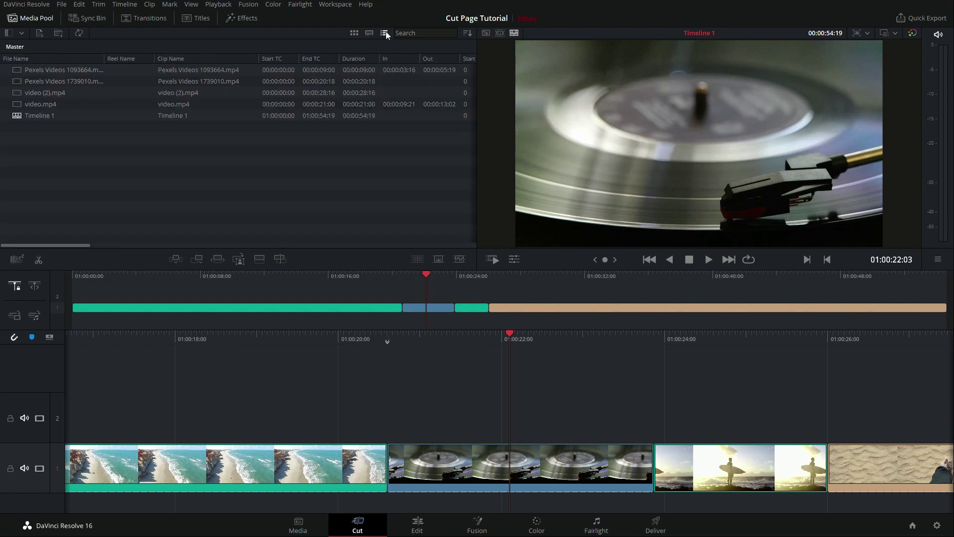
pyautogui.moveTo(50, 246); pyautogui.dragTo(177, 246)
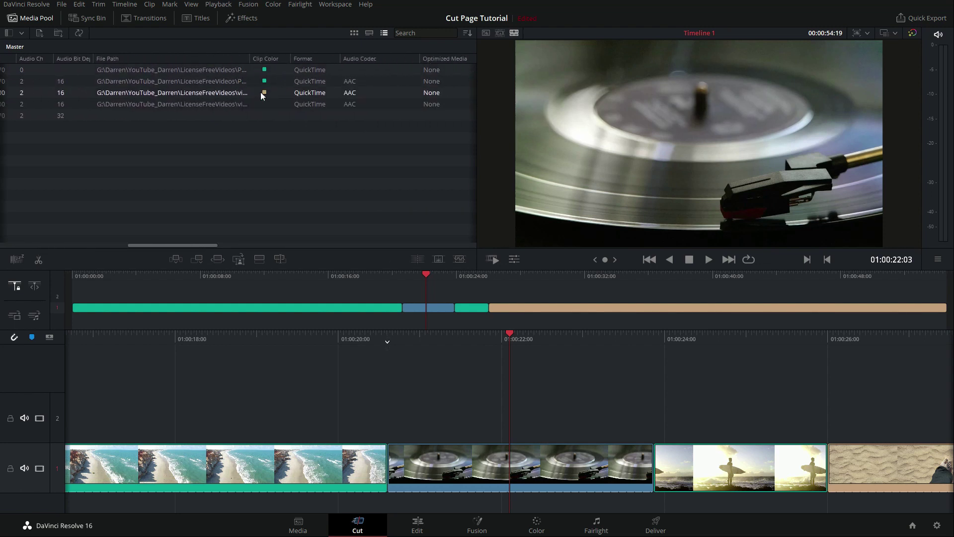
pyautogui.click(277, 58)
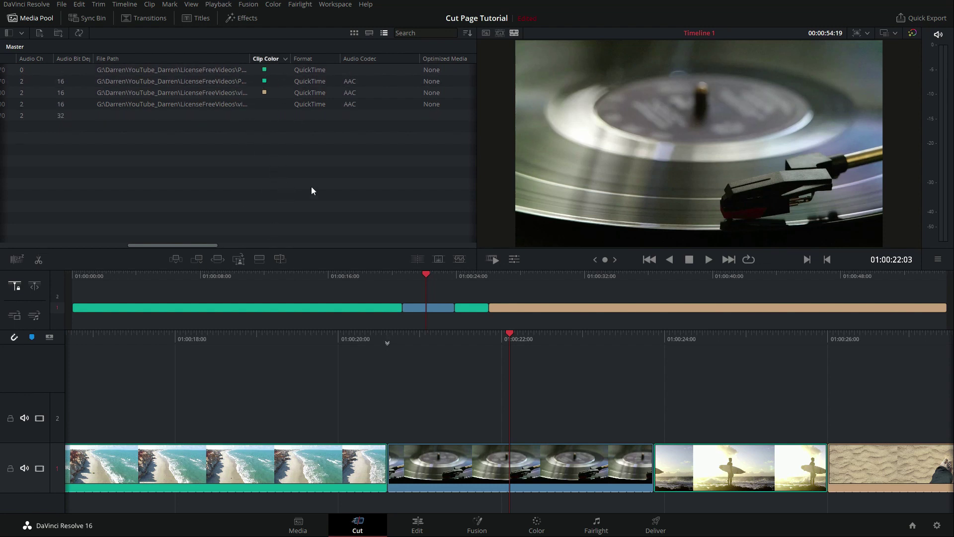
# Delete all clips from the timeline, and place the surfer clip Pexels Videos 1093664.mp4 at the start of track 1
pyautogui.moveTo(252, 401); pyautogui.dragTo(875, 463)
pyautogui.press('Delete')
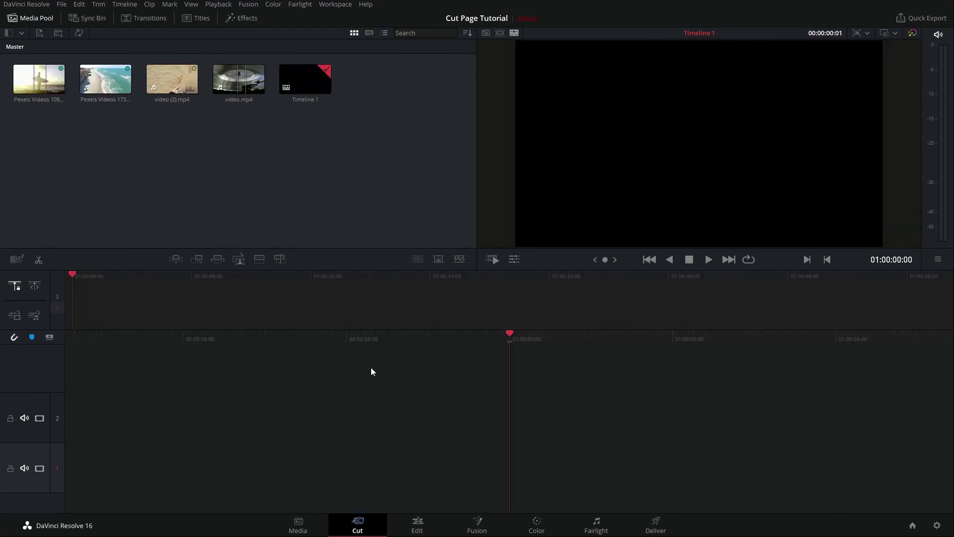
pyautogui.click(54, 80)
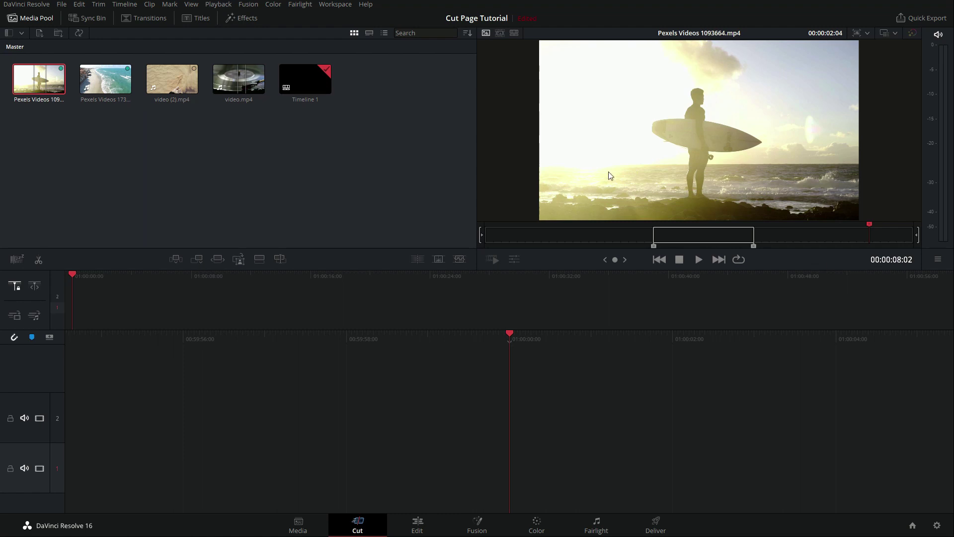
pyautogui.moveTo(39, 79); pyautogui.dragTo(518, 467)
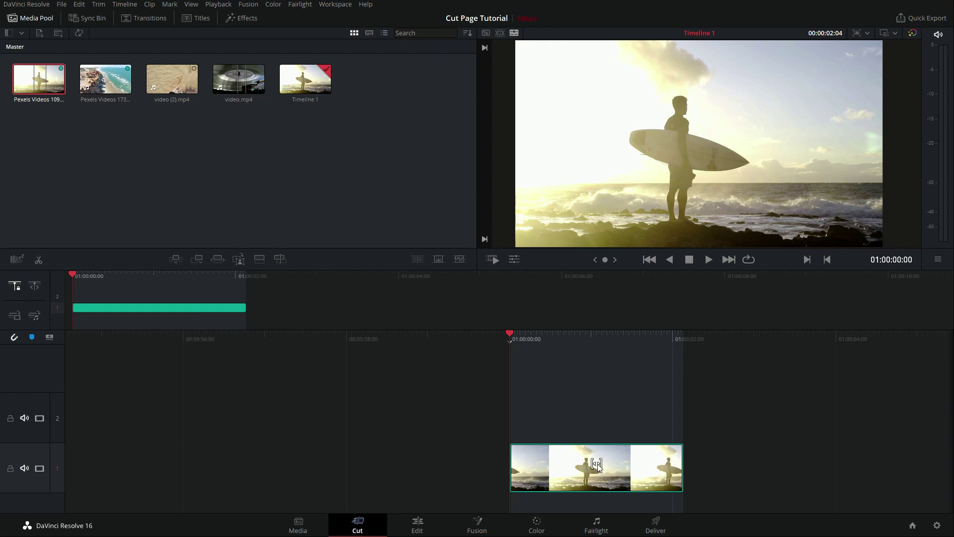
# Slip the surfer clip's footage within its place, and slip it again by about -01:01 with video.mp4 added after it
pyautogui.click(597, 464)
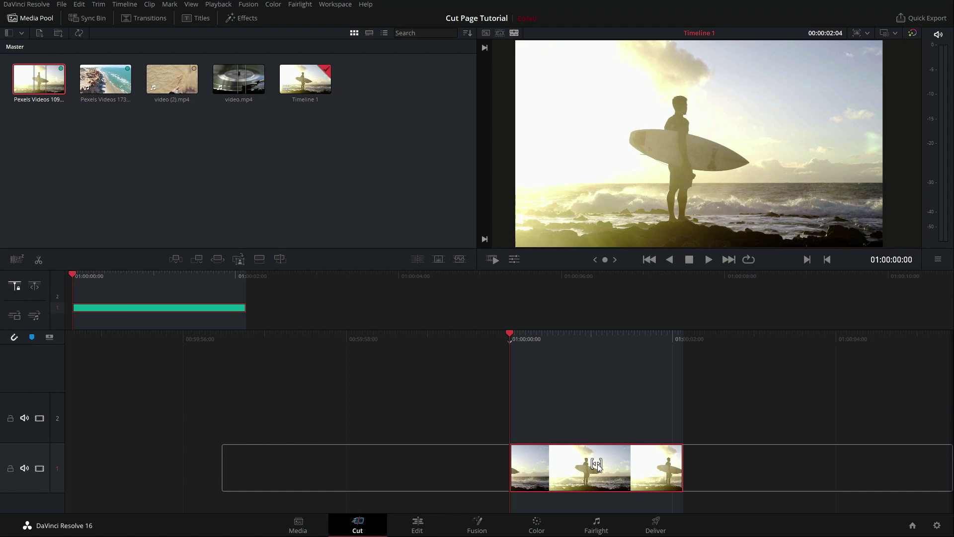
pyautogui.moveTo(597, 464)
pyautogui.mouseDown()
pyautogui.moveTo(507, 463)
pyautogui.moveTo(696, 463)
pyautogui.moveTo(388, 463)
pyautogui.moveTo(691, 463)
pyautogui.moveTo(597, 464)
pyautogui.mouseUp()
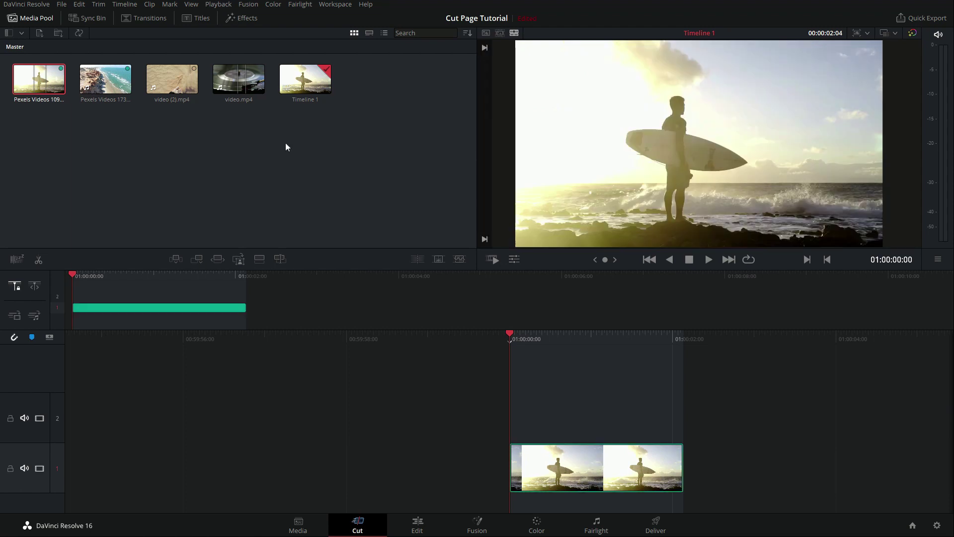
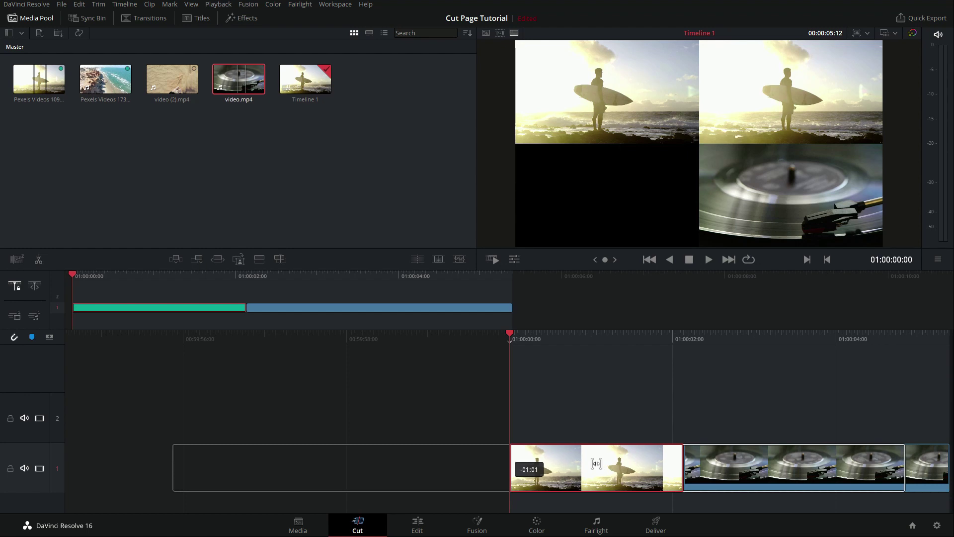
pyautogui.moveTo(596, 463); pyautogui.dragTo(597, 463)
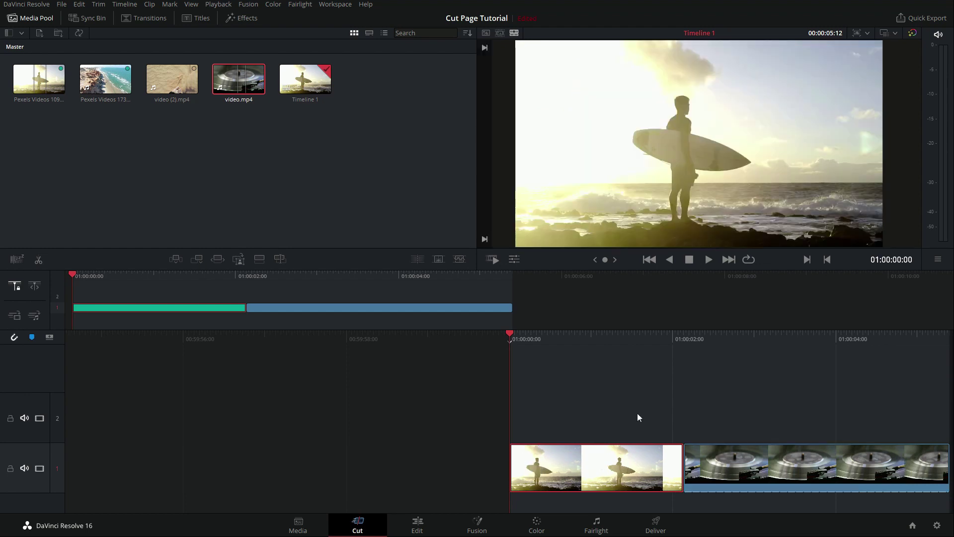
# Roll the edit between the surfer and turntable clips to its limit and back to about 01:00:02:15, and slip the surfer clip's footage slightly
pyautogui.click(683, 466)
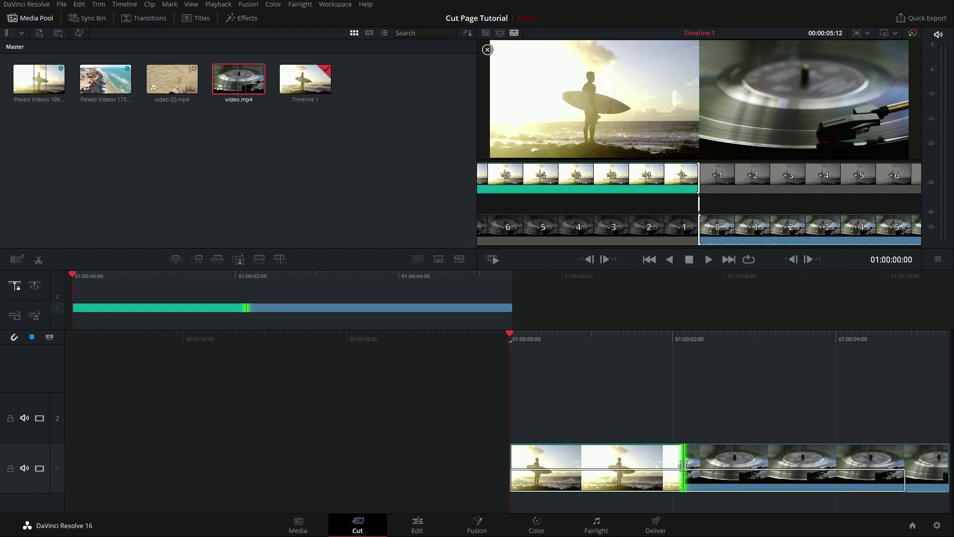
pyautogui.moveTo(684, 466); pyautogui.dragTo(705, 465)
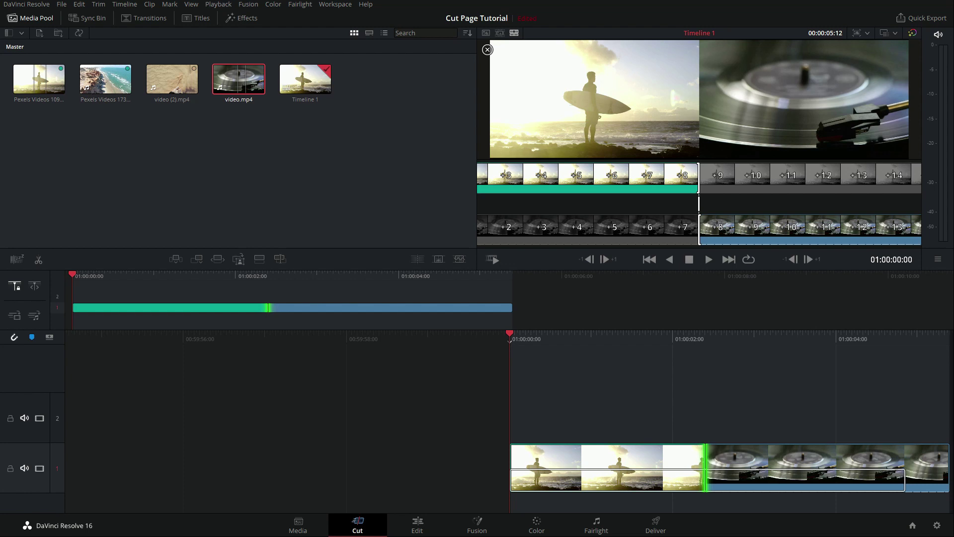
pyautogui.moveTo(705, 466); pyautogui.dragTo(910, 480)
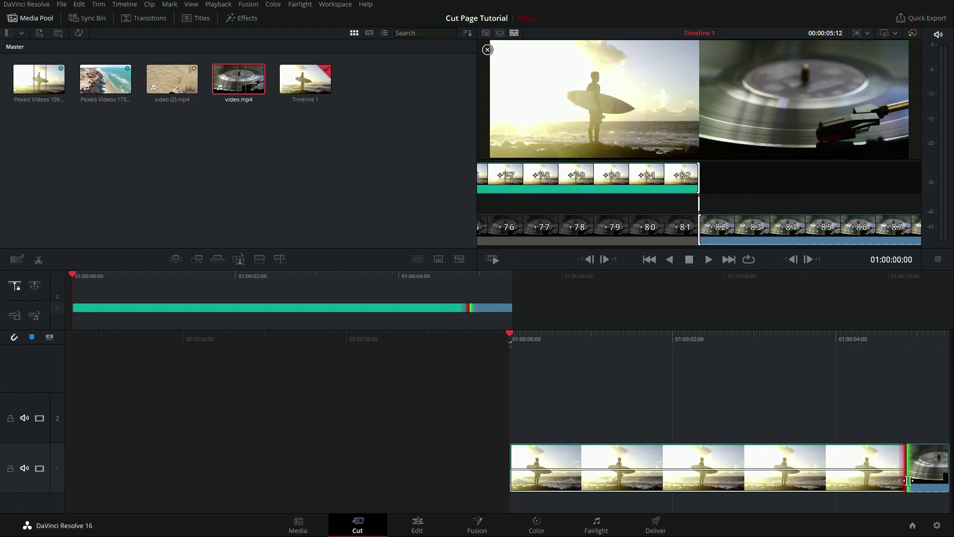
pyautogui.moveTo(909, 480); pyautogui.dragTo(715, 482)
pyautogui.moveTo(644, 475); pyautogui.dragTo(721, 478)
pyautogui.moveTo(613, 463); pyautogui.dragTo(621, 463)
pyautogui.moveTo(802, 347); pyautogui.dragTo(630, 335)
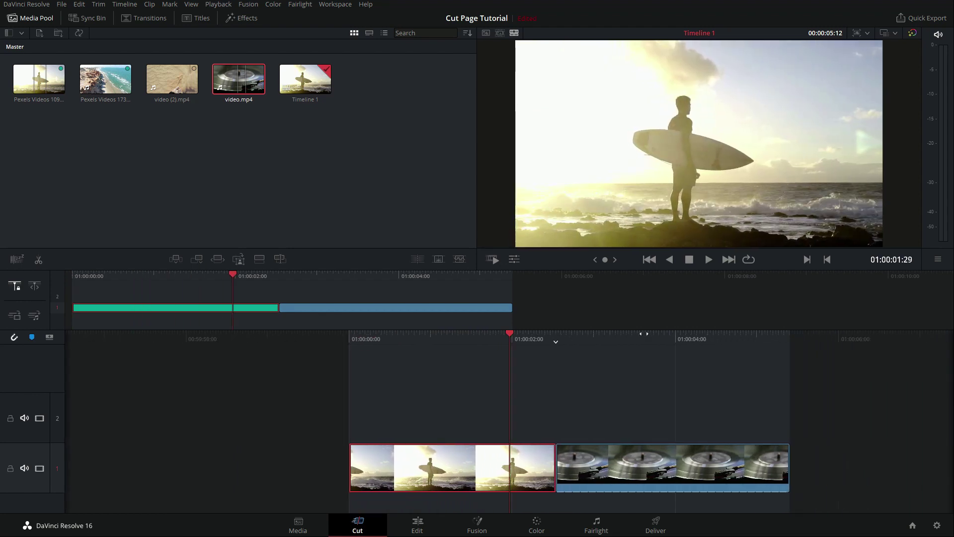
# Roll the edit between the surfer and turntable clips using both timeline and trim editor, ending at about 01:00:02:25, and select the turntable clip
pyautogui.moveTo(556, 466)
pyautogui.mouseDown()
pyautogui.moveTo(785, 469)
pyautogui.moveTo(547, 465)
pyautogui.mouseUp()
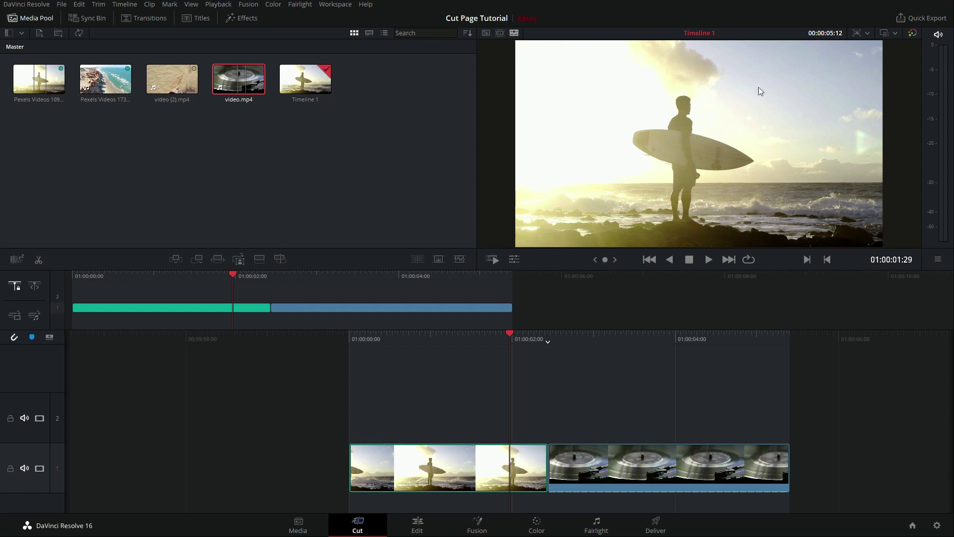
pyautogui.click(546, 465)
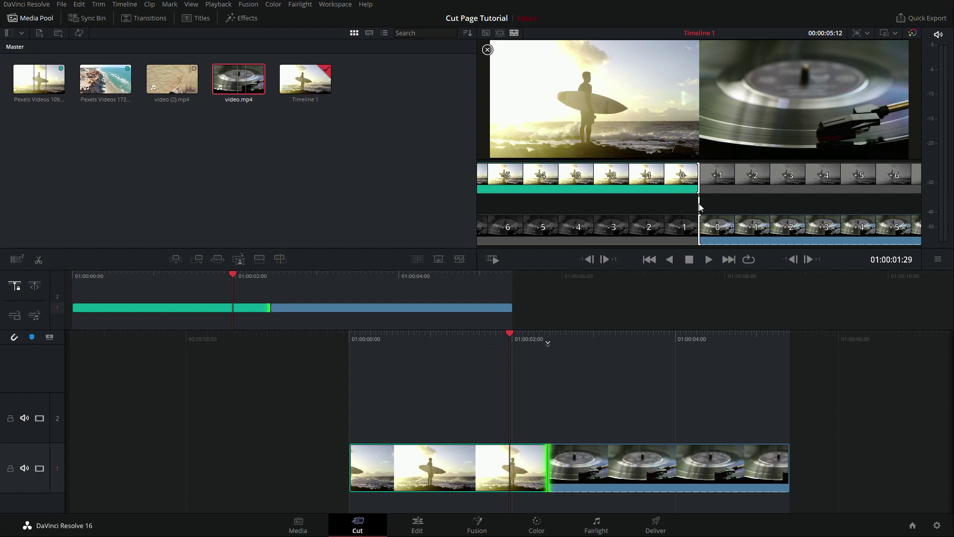
pyautogui.moveTo(699, 208); pyautogui.dragTo(801, 207)
pyautogui.moveTo(648, 467); pyautogui.dragTo(581, 467)
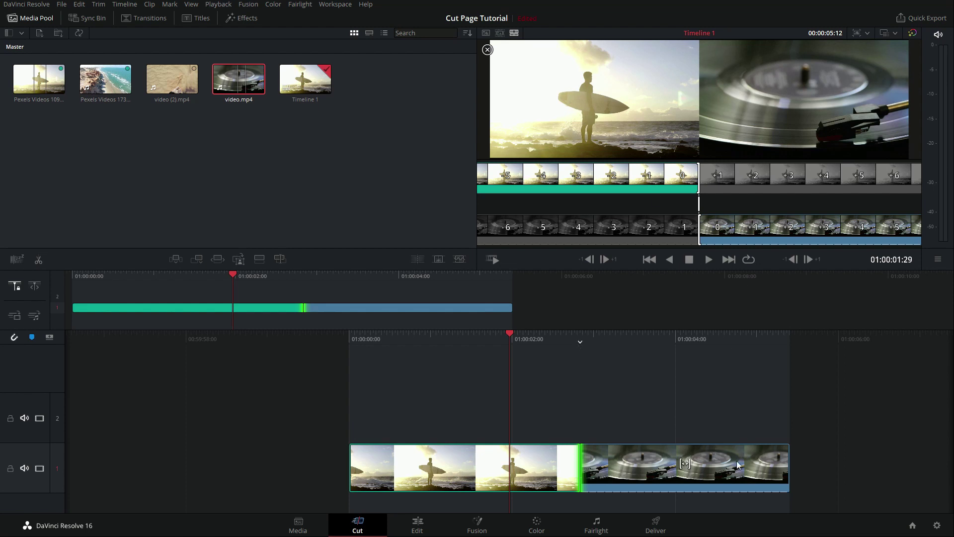
pyautogui.click(685, 464)
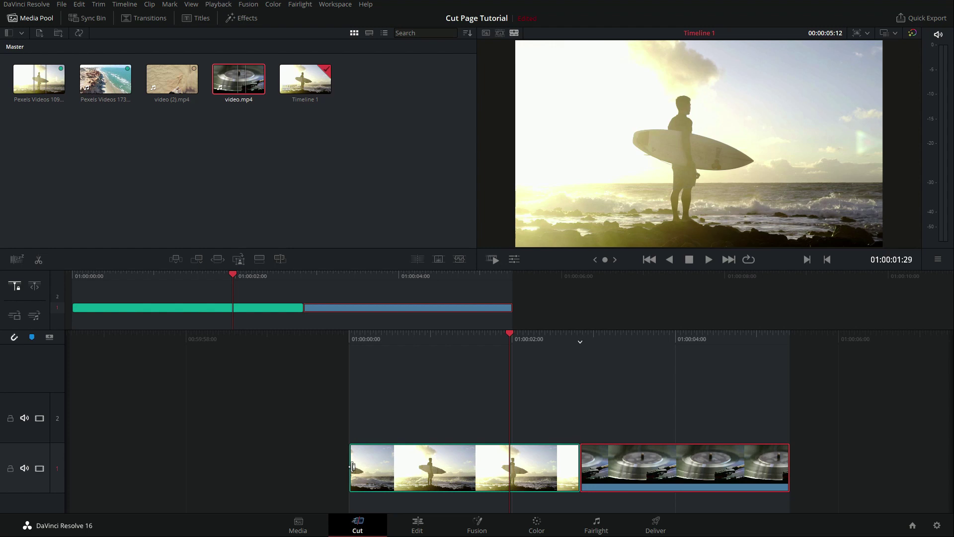
# Extend the surfer clip's start by almost one second, and lengthen its end by a couple of frames
pyautogui.moveTo(354, 466); pyautogui.dragTo(353, 467)
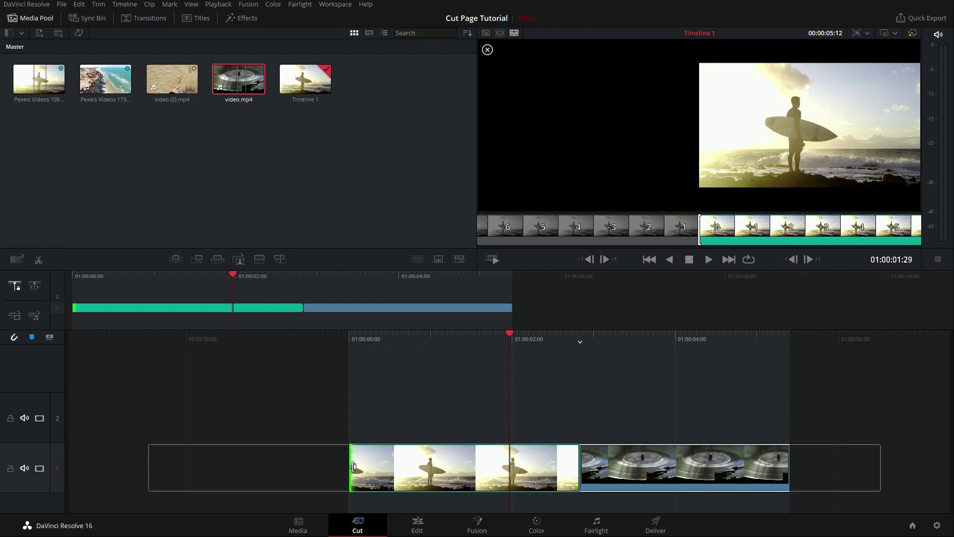
pyautogui.moveTo(354, 466); pyautogui.dragTo(272, 473)
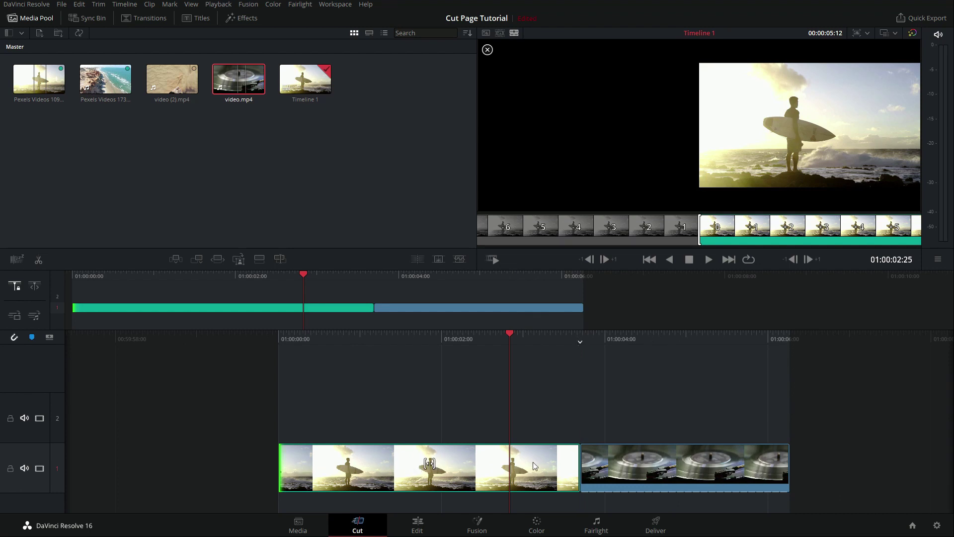
pyautogui.moveTo(573, 470)
pyautogui.mouseDown()
pyautogui.moveTo(470, 469)
pyautogui.moveTo(887, 471)
pyautogui.moveTo(579, 475)
pyautogui.mouseUp()
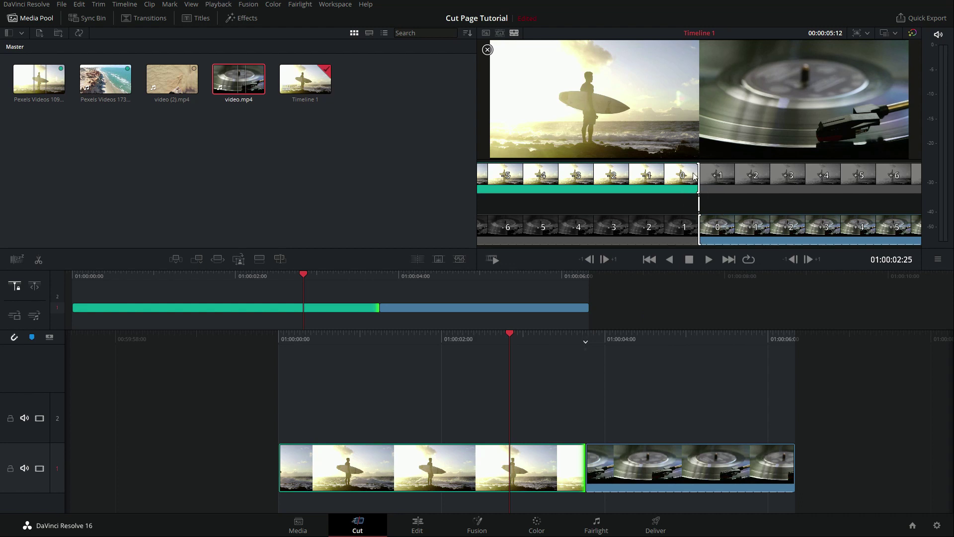
# Fine-tune both sides of the cut in the trim editor and roll it in the overview timeline, and slip the surfer clip's footage
pyautogui.moveTo(696, 177); pyautogui.dragTo(703, 179)
pyautogui.moveTo(703, 232)
pyautogui.mouseDown()
pyautogui.moveTo(686, 232)
pyautogui.moveTo(716, 232)
pyautogui.moveTo(695, 232)
pyautogui.mouseUp()
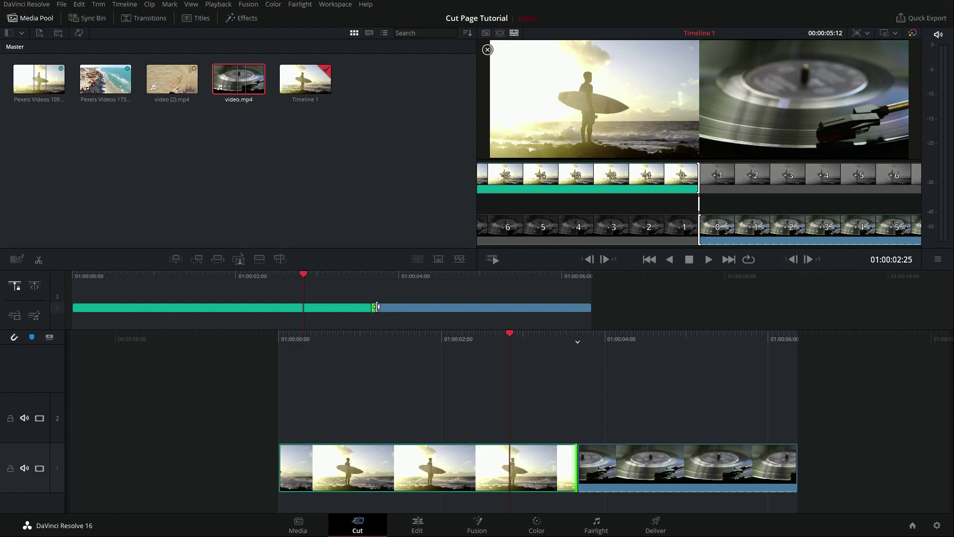
pyautogui.moveTo(378, 307)
pyautogui.mouseDown()
pyautogui.moveTo(412, 308)
pyautogui.moveTo(358, 308)
pyautogui.moveTo(380, 308)
pyautogui.mouseUp()
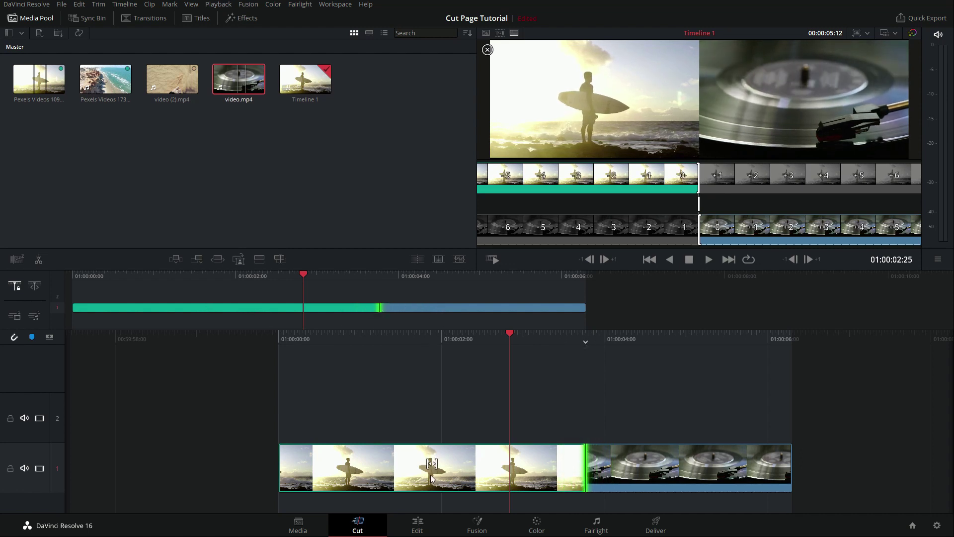
pyautogui.moveTo(431, 463); pyautogui.dragTo(333, 463)
# Move the turntable clip ahead of the surfer clip at the timeline start, and return it to the end
pyautogui.click(769, 457)
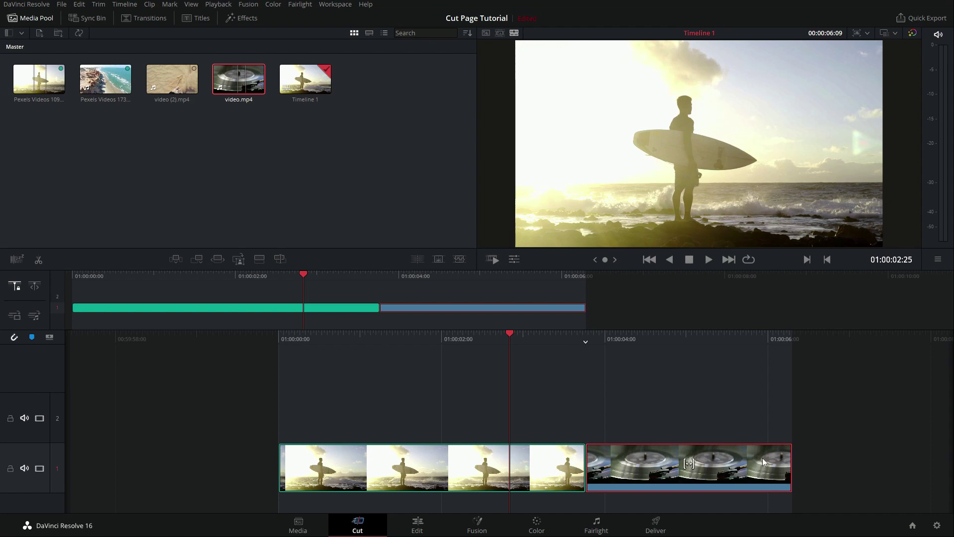
pyautogui.moveTo(763, 457); pyautogui.dragTo(286, 461)
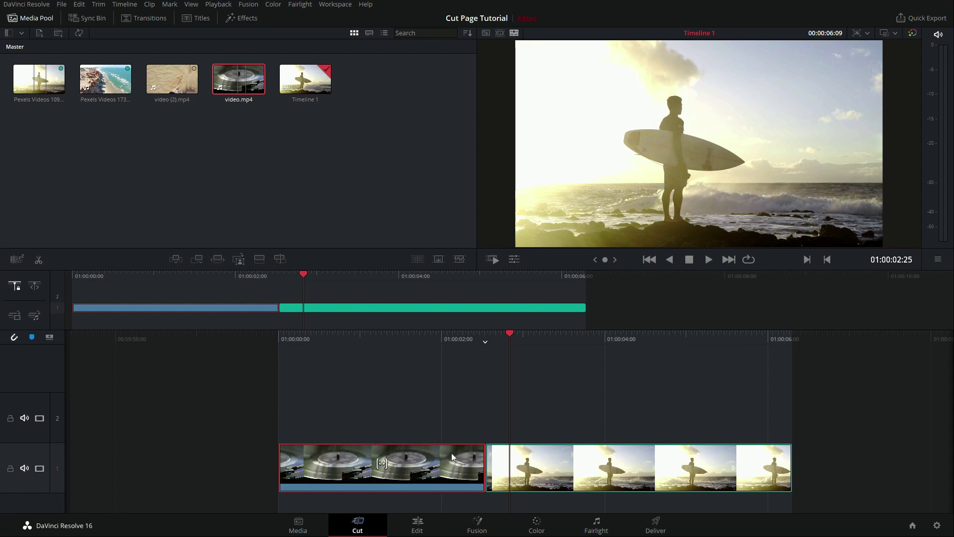
pyautogui.click(561, 455)
pyautogui.moveTo(729, 462); pyautogui.dragTo(791, 462)
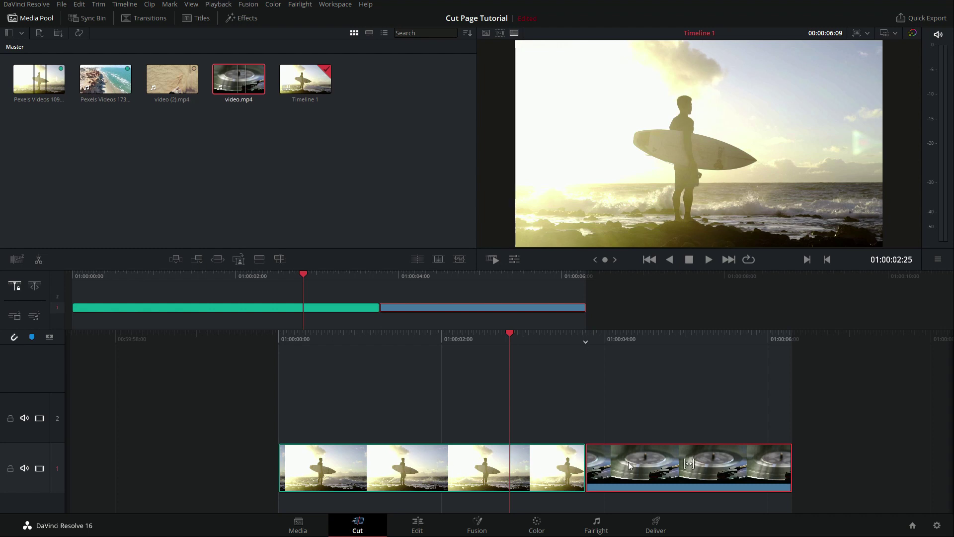
# Overwrite the middle of the surfer clip with the turntable clip, and undo that move
pyautogui.moveTo(628, 461); pyautogui.dragTo(380, 467)
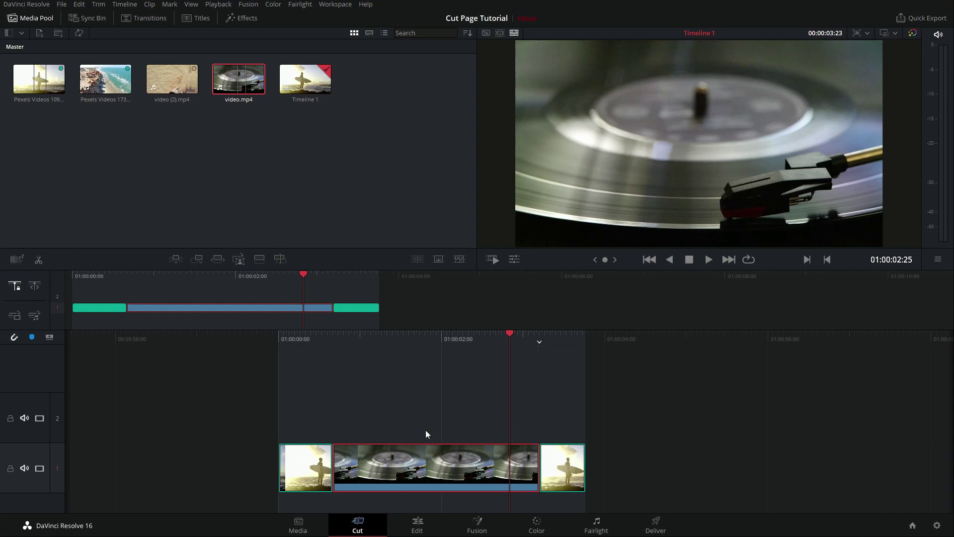
pyautogui.hotkey('ctrl', 'z')
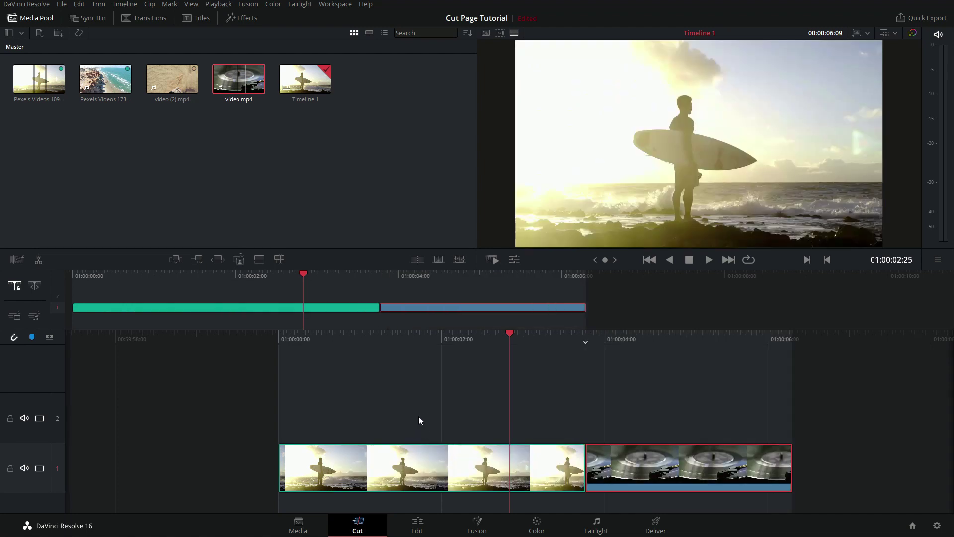
# Move the turntable clip over the surfer clip in the overview timeline, starting at about 01:00:00:20, and undo the move
pyautogui.moveTo(489, 309); pyautogui.dragTo(236, 309)
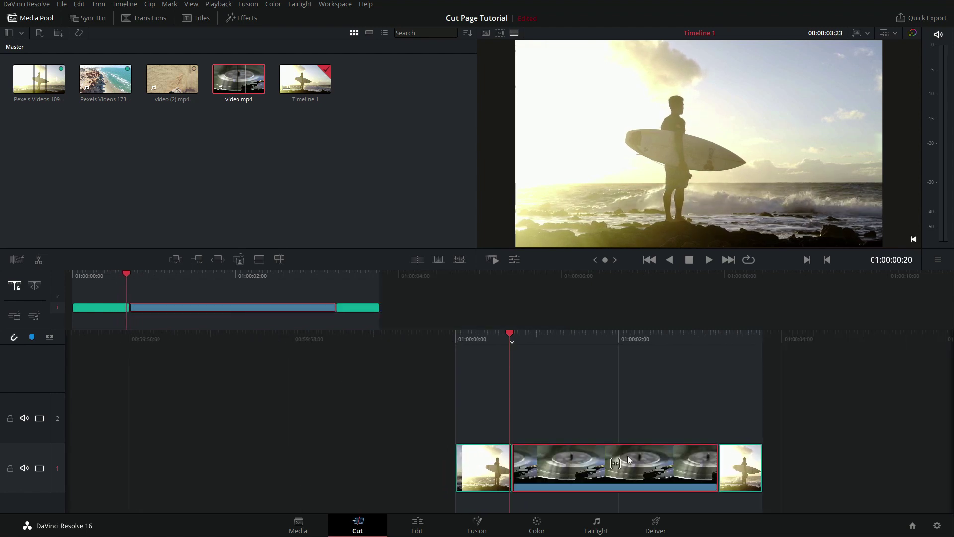
pyautogui.hotkey('ctrl', 'z')
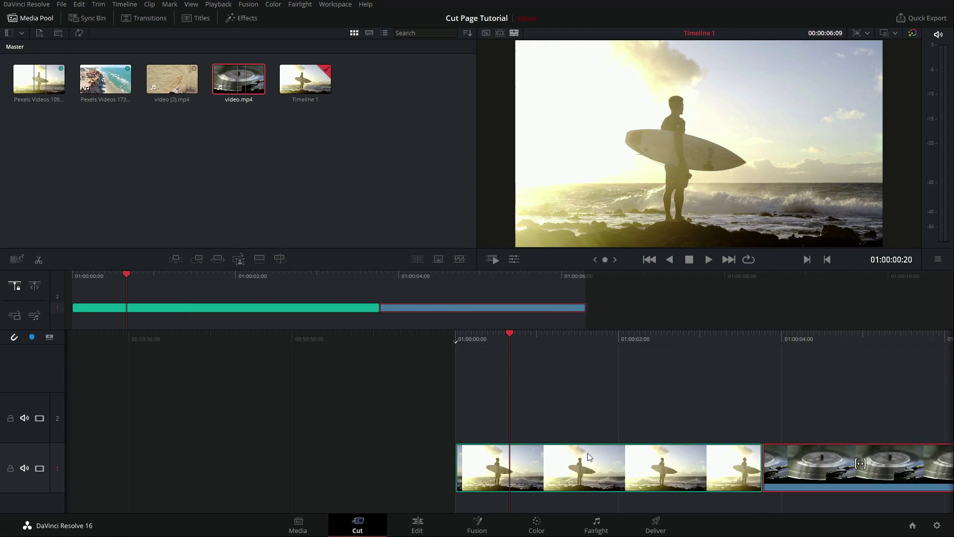
# Mark a range within the surfer clip, with the in point at 01:00:01:06 and the out point at 01:00:02:09
pyautogui.press('space')
pyautogui.press('space')
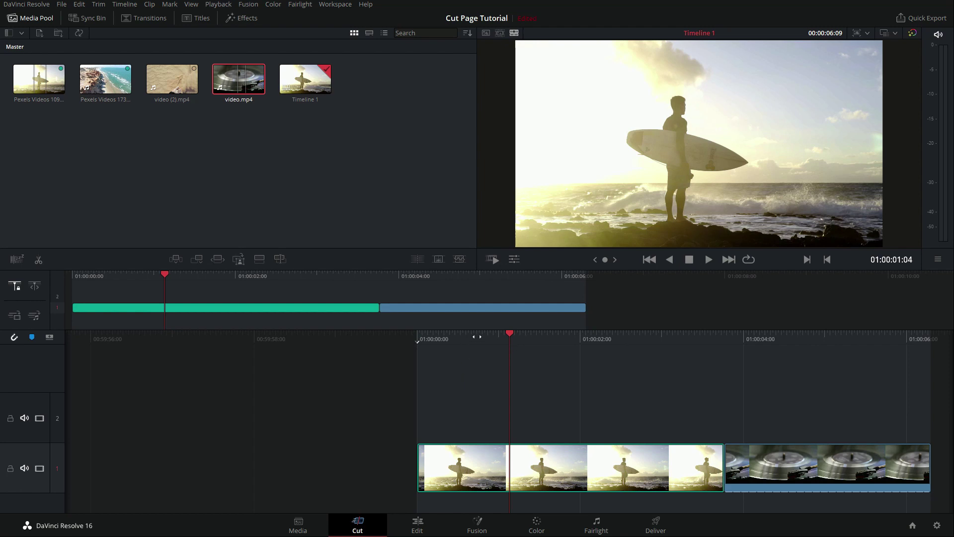
pyautogui.moveTo(497, 334)
pyautogui.mouseDown()
pyautogui.moveTo(526, 332)
pyautogui.moveTo(477, 330)
pyautogui.moveTo(493, 329)
pyautogui.mouseUp()
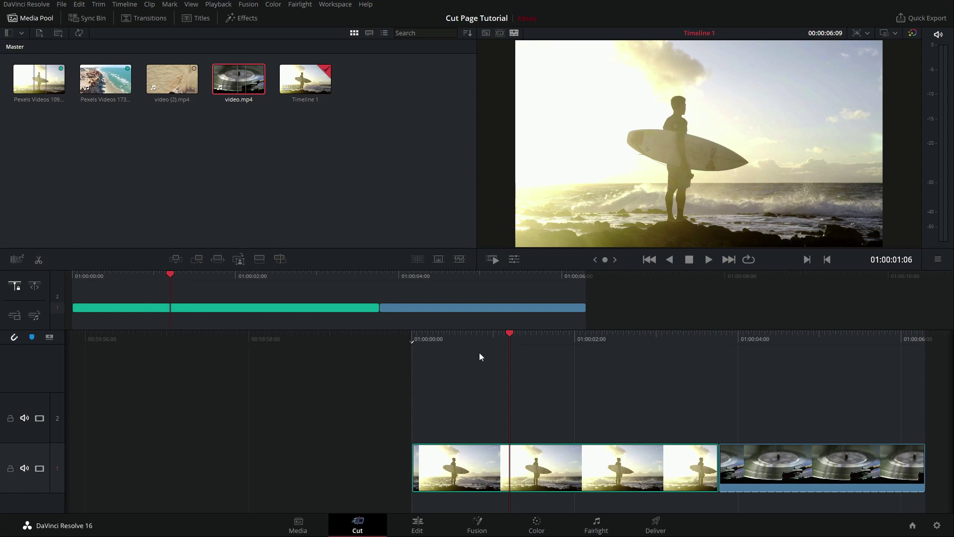
pyautogui.press('i')
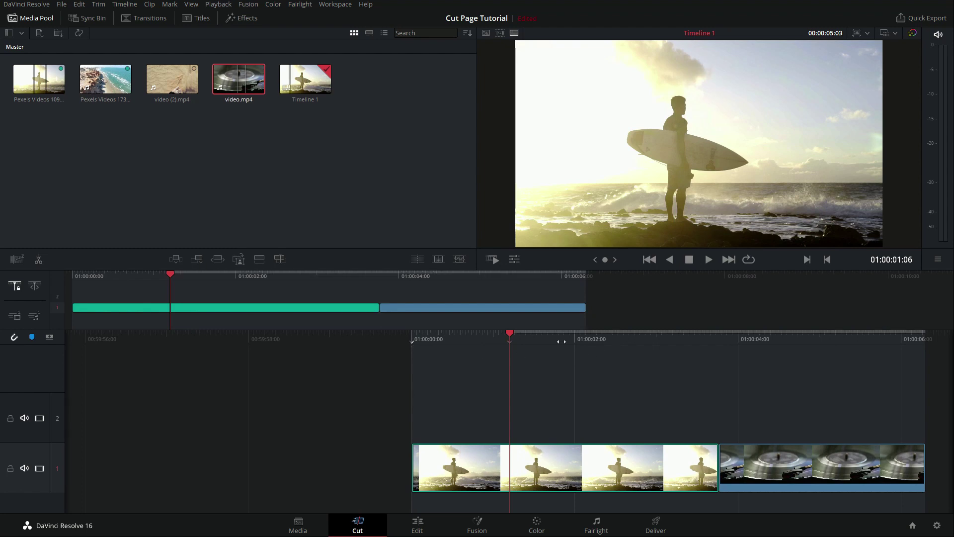
pyautogui.moveTo(577, 369); pyautogui.dragTo(488, 369)
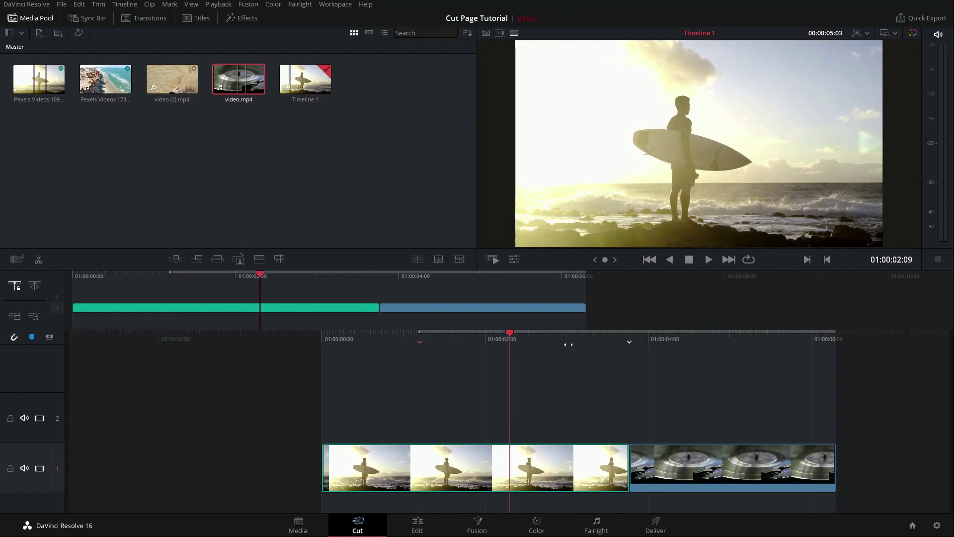
pyautogui.press('o')
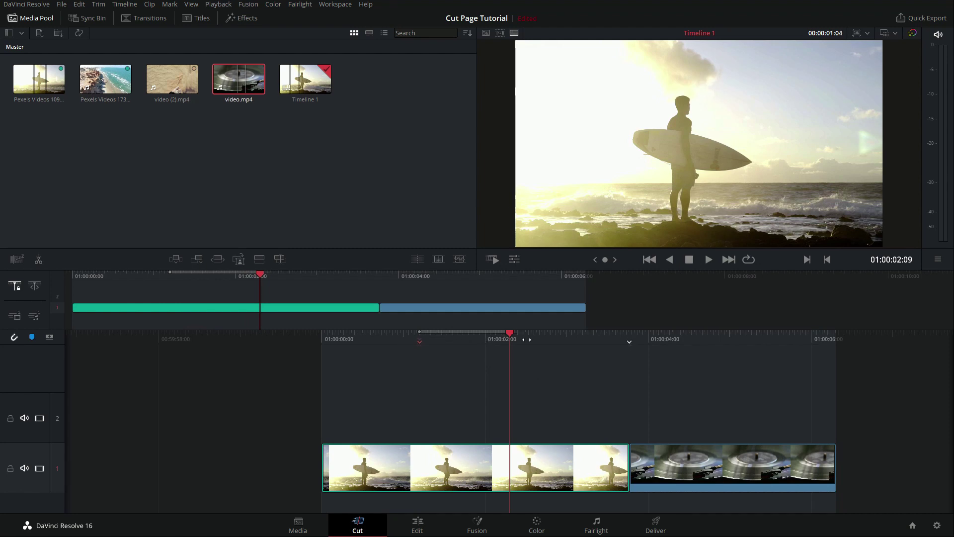
# Delete the marked range from the surfer clip and close the gap
pyautogui.scroll(5, 537, 338)
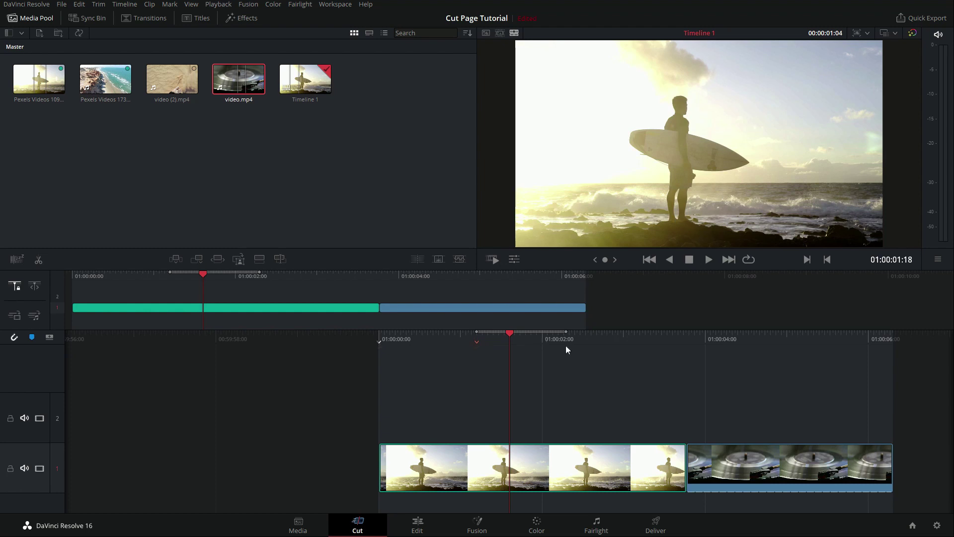
pyautogui.press('BackSpace')
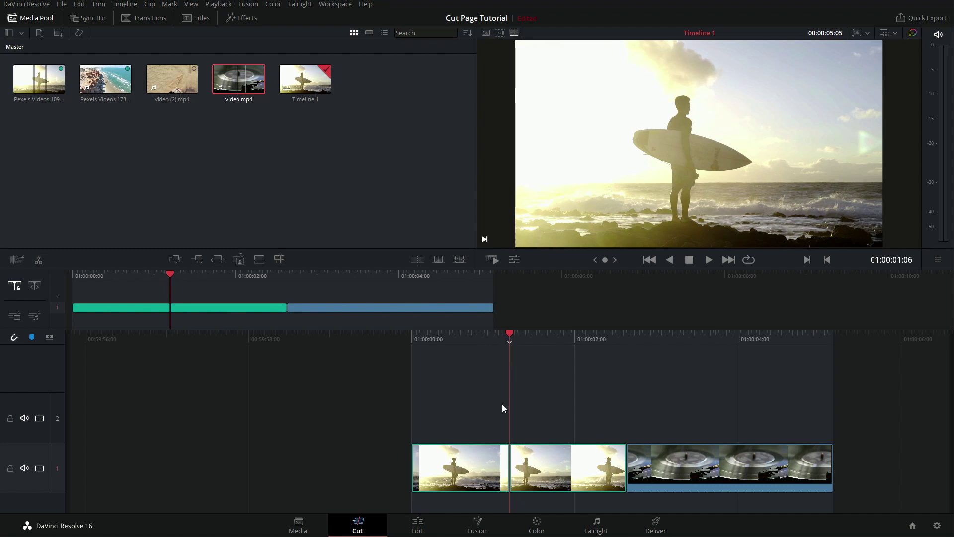
pyautogui.hotkey('ctrl', 'z')
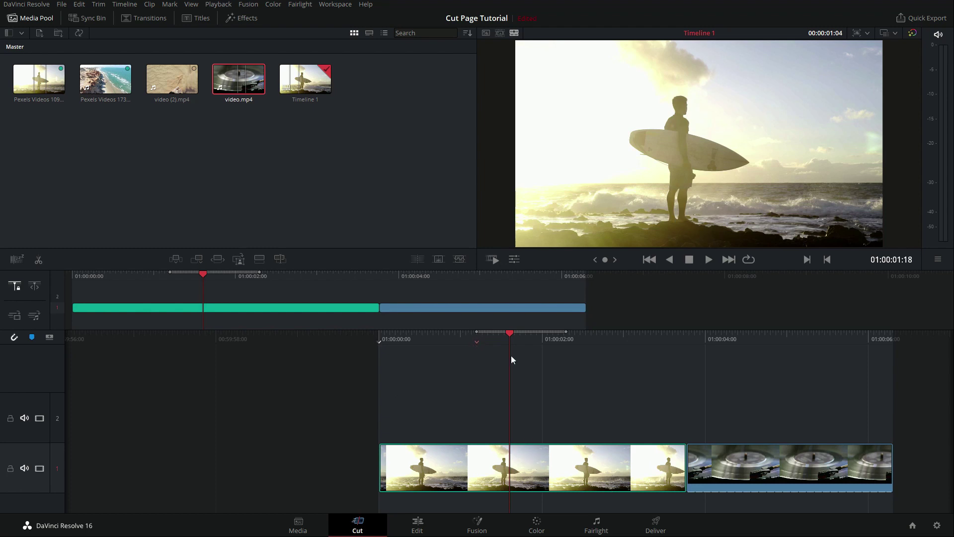
pyautogui.hotkey('ctrl', 'z')
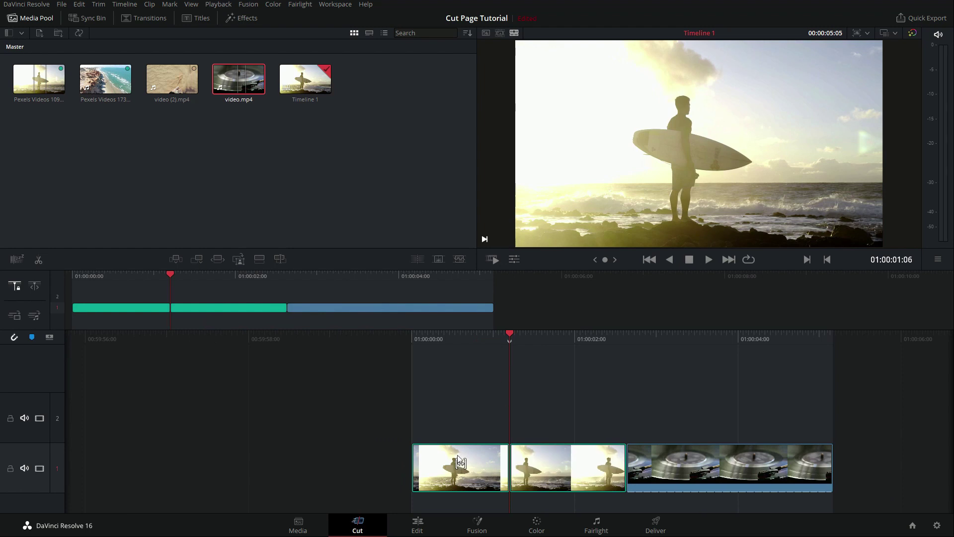
# Select both surfer clips together on the timeline and slip their footage slightly
pyautogui.click(490, 453)
pyautogui.click(549, 457)
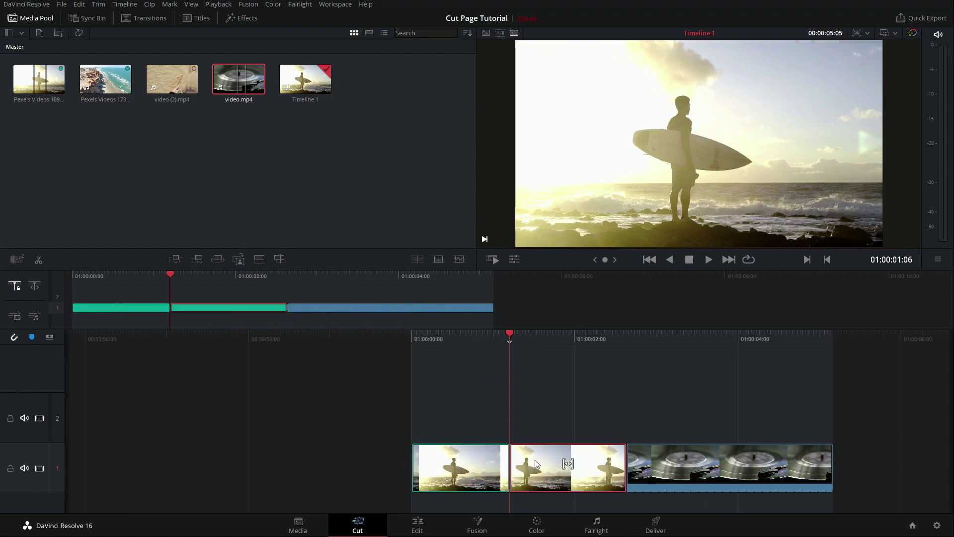
pyautogui.keyDown('shift'); pyautogui.click(492, 462); pyautogui.keyUp('shift')
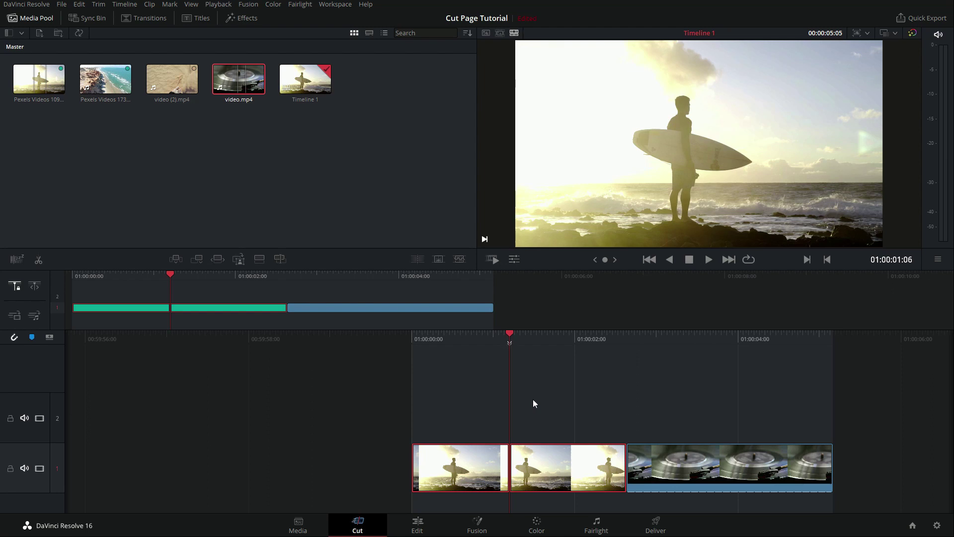
pyautogui.click(462, 410)
pyautogui.click(492, 455)
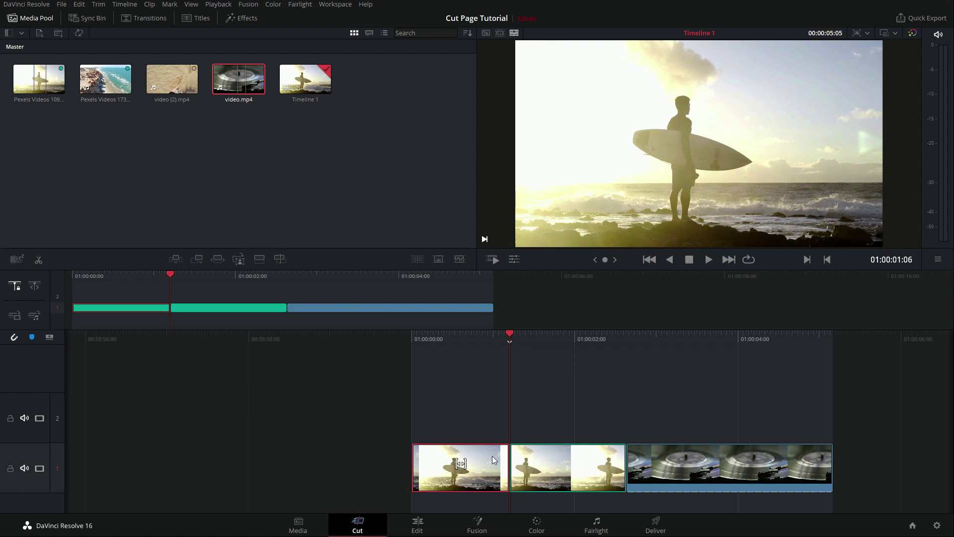
pyautogui.moveTo(465, 401); pyautogui.dragTo(548, 481)
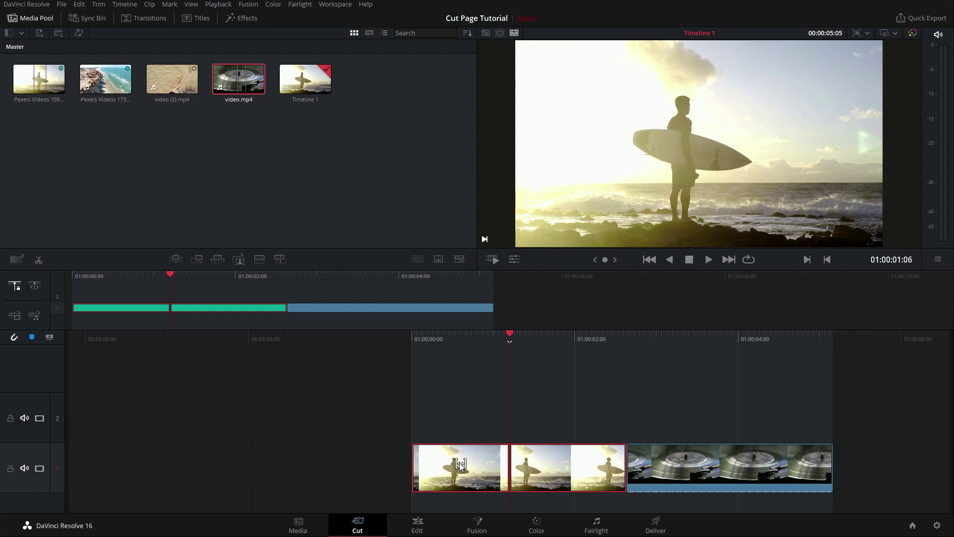
pyautogui.moveTo(459, 463); pyautogui.dragTo(461, 463)
# Select just the first surfer clip and the turntable clip together, and slip their footage slightly
pyautogui.click(579, 416)
pyautogui.click(485, 458)
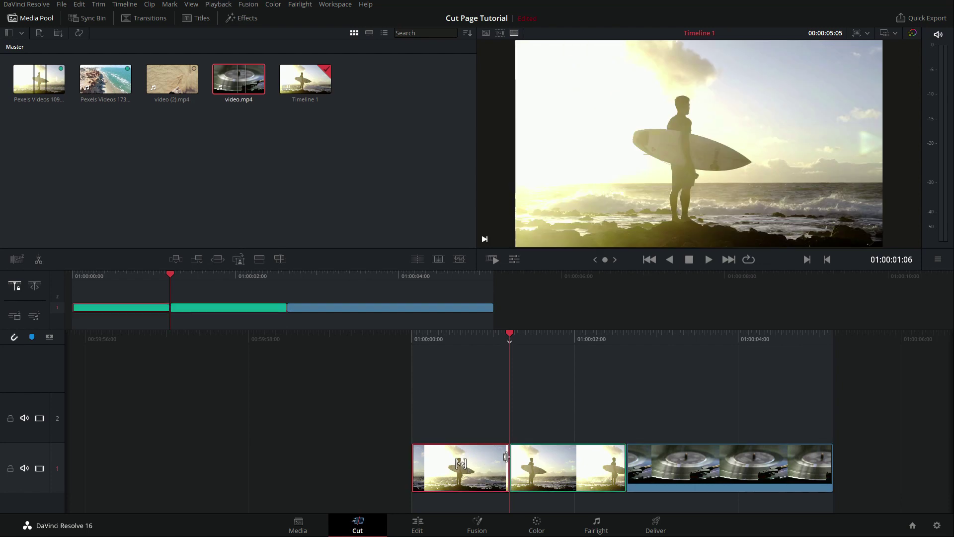
pyautogui.keyDown('shift'); pyautogui.click(653, 451); pyautogui.keyUp('shift')
pyautogui.click(646, 423)
pyautogui.click(653, 450)
pyautogui.keyDown('ctrl'); pyautogui.click(481, 455); pyautogui.keyUp('ctrl')
pyautogui.moveTo(730, 464); pyautogui.dragTo(730, 463)
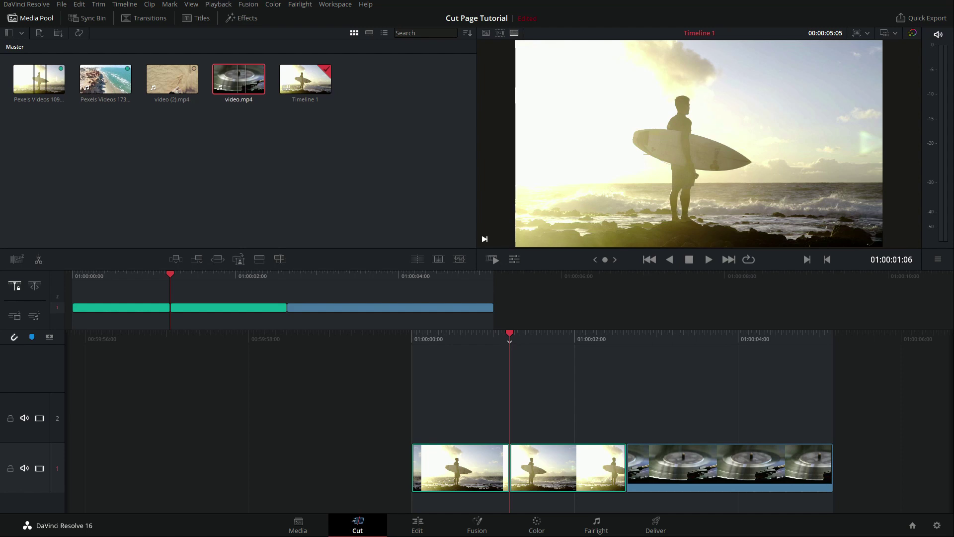
# Paste a copy of the second surfer clip into the turntable clip at 01:00:04:06, and delete the copy
pyautogui.click(593, 451)
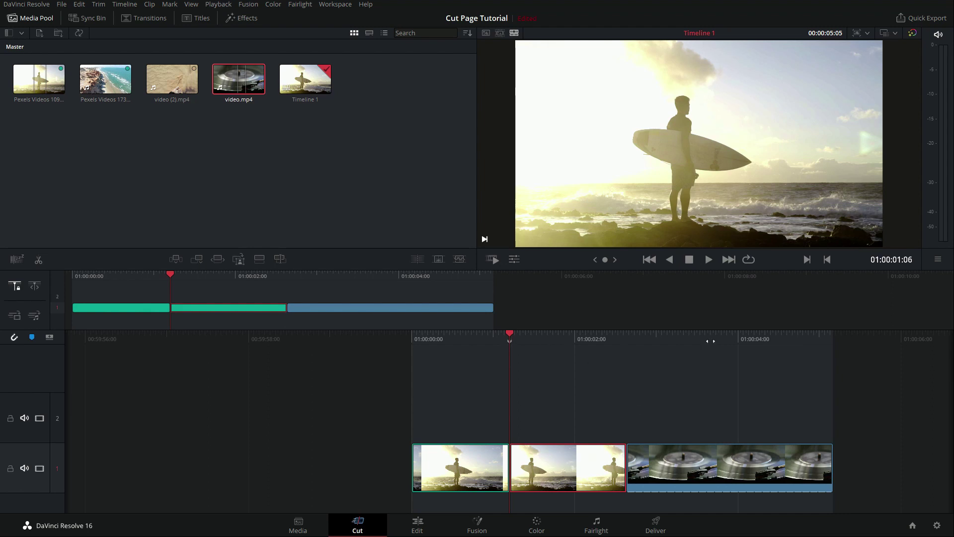
pyautogui.click(756, 338)
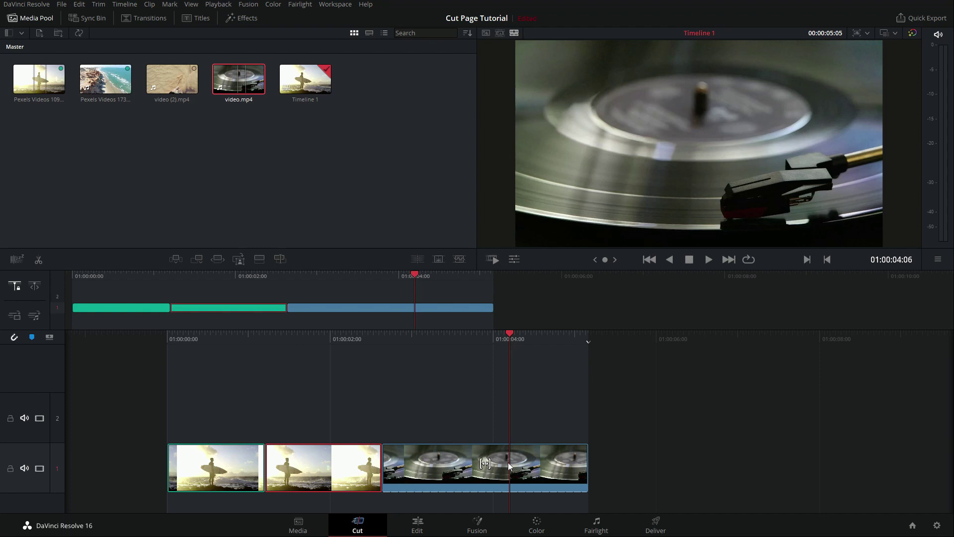
pyautogui.hotkey('ctrl', 'v')
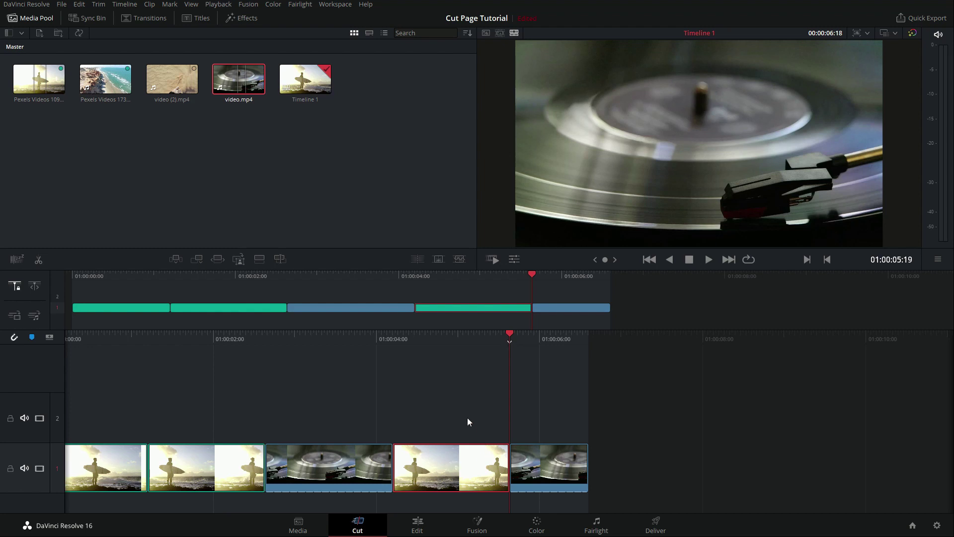
pyautogui.press('Delete')
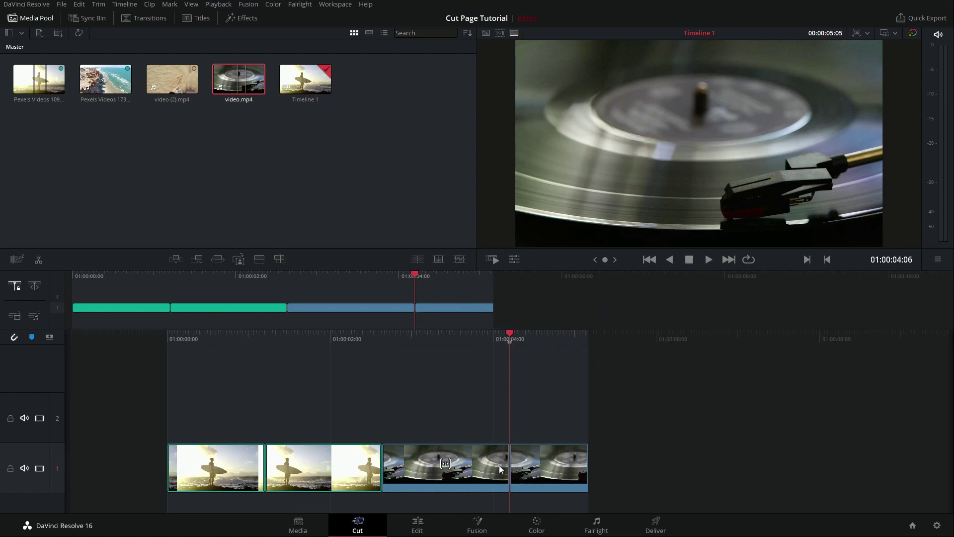
# Replace all clips on the timeline with the surfer clip from the media pool, and place the playhead at 01:00:01:09
pyautogui.moveTo(191, 407); pyautogui.dragTo(533, 476)
pyautogui.press('Delete')
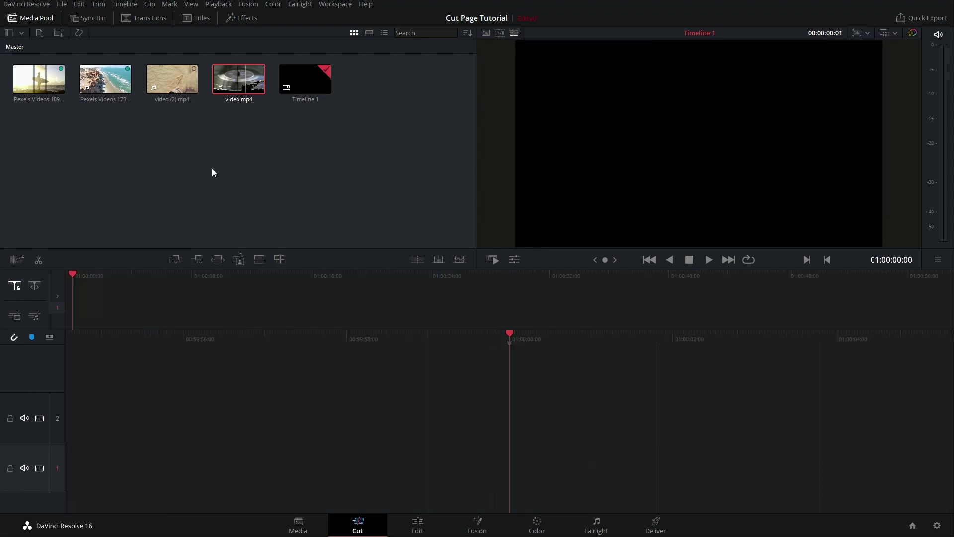
pyautogui.moveTo(37, 79); pyautogui.dragTo(500, 456)
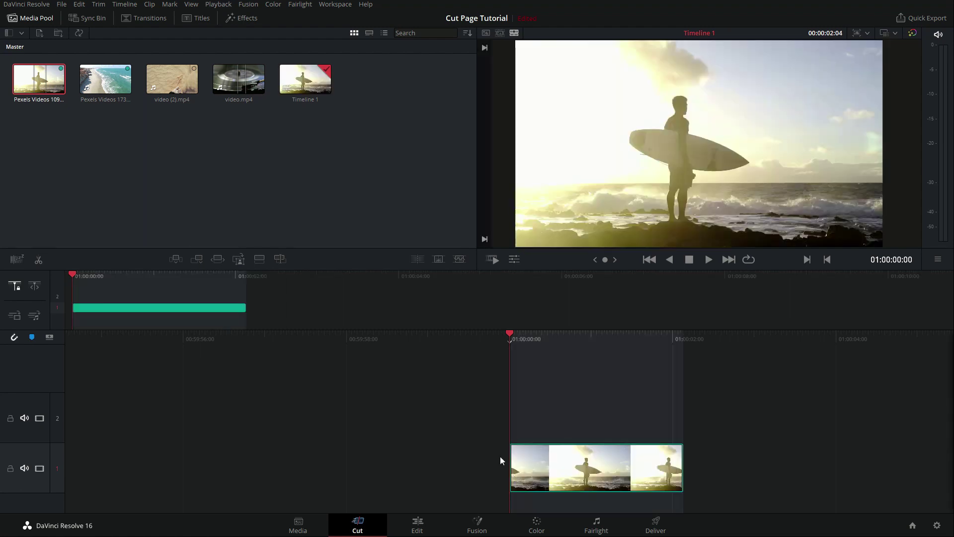
pyautogui.moveTo(593, 400); pyautogui.dragTo(523, 342)
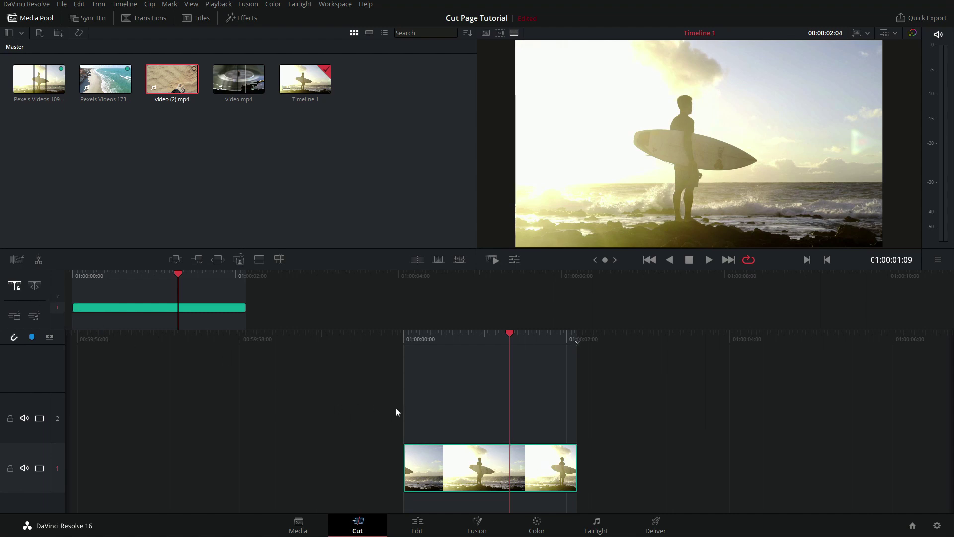
# Try the different ways of splitting the surfer clip at the playhead, undoing each split
pyautogui.rightClick(478, 456)
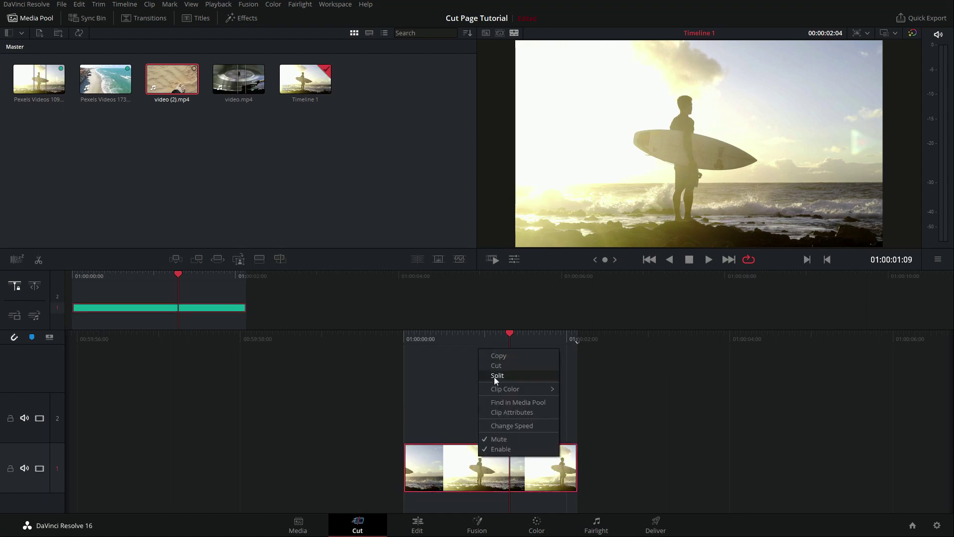
pyautogui.click(511, 376)
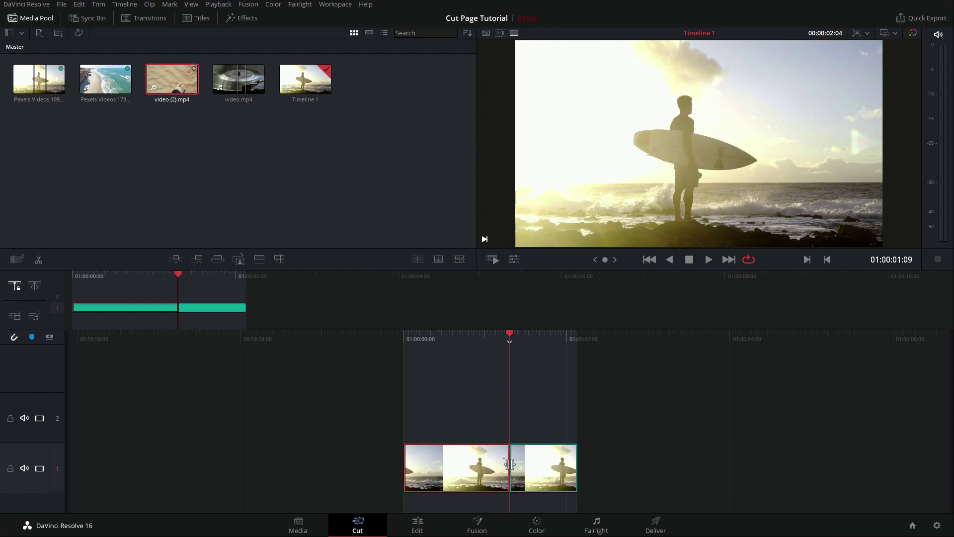
pyautogui.hotkey('ctrl', 'z')
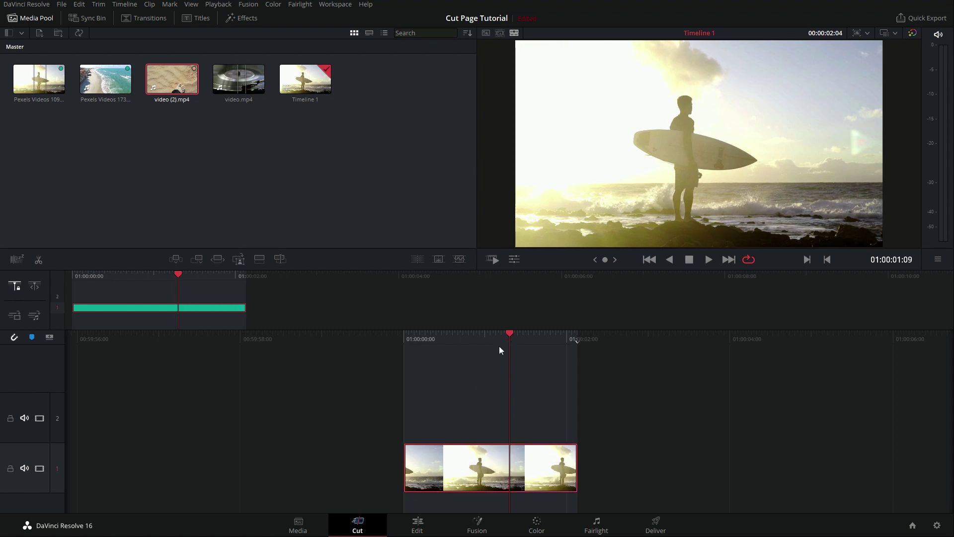
pyautogui.click(38, 261)
pyautogui.hotkey('ctrl', 'z')
pyautogui.hotkey('ctrl', '\\')
pyautogui.hotkey('ctrl', 'z')
# Look up the Split Clip command and split the surfer clip at 01:00:01:09
pyautogui.click(124, 5)
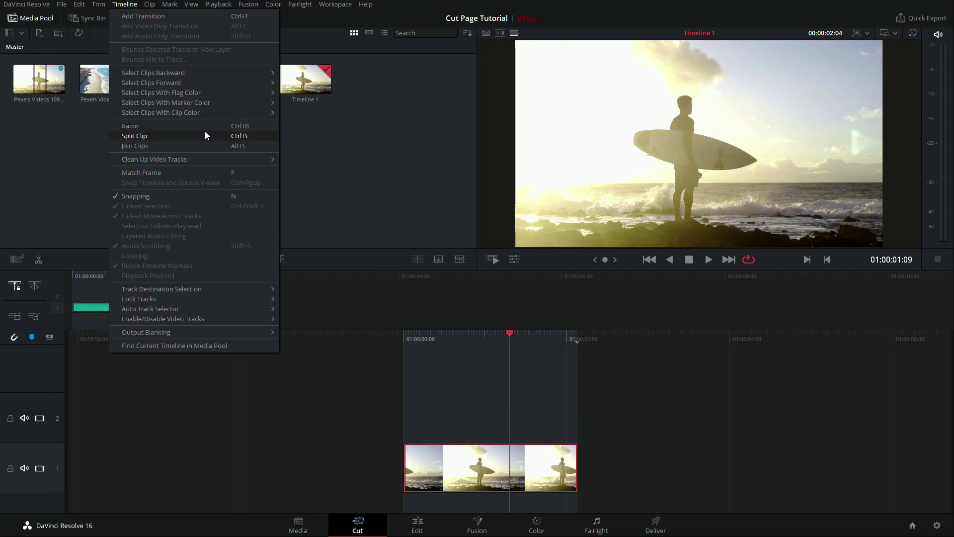
pyautogui.click(615, 390)
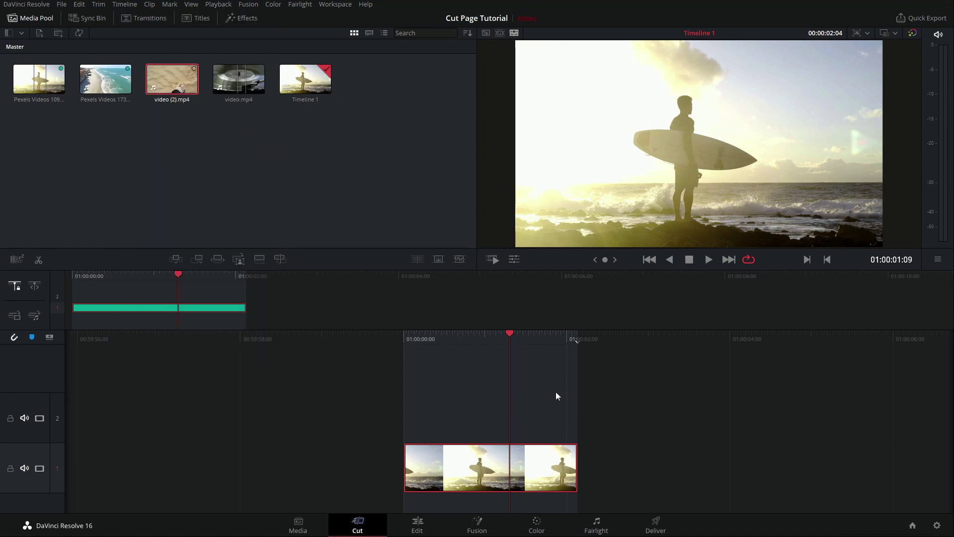
pyautogui.hotkey('ctrl', '\\')
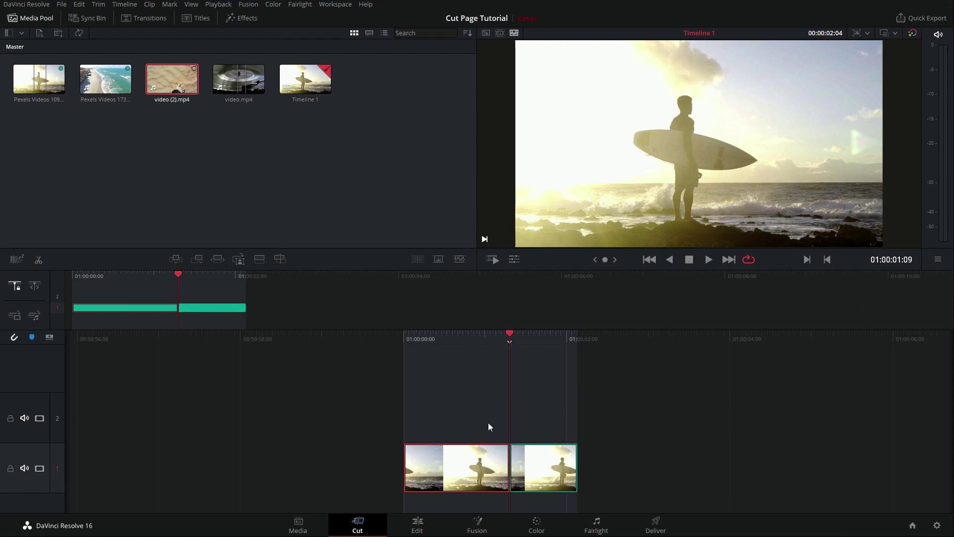
# Place the playhead at 01:00:01:27, select both halves of the surfer clip, and join them into one clip
pyautogui.hotkey('ctrl', 'a')
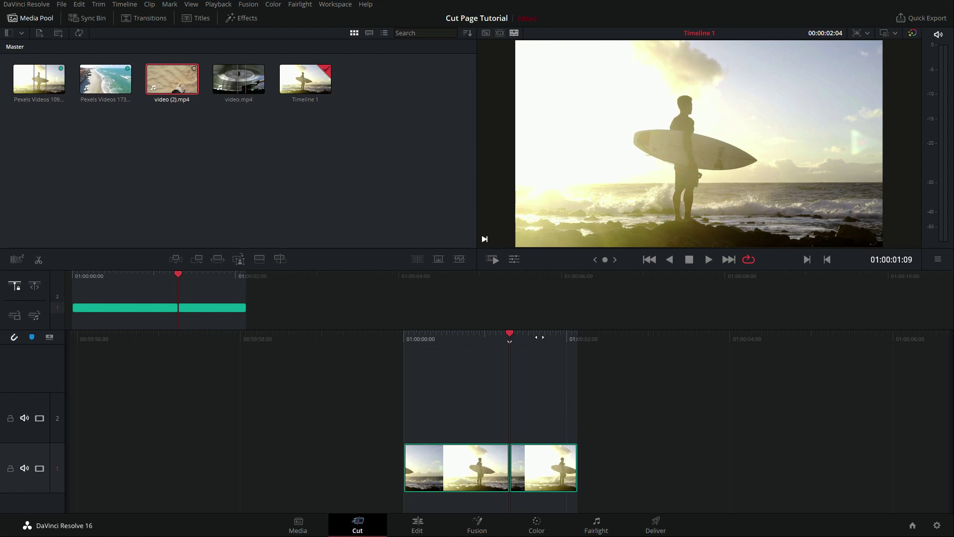
pyautogui.moveTo(524, 335); pyautogui.dragTo(475, 336)
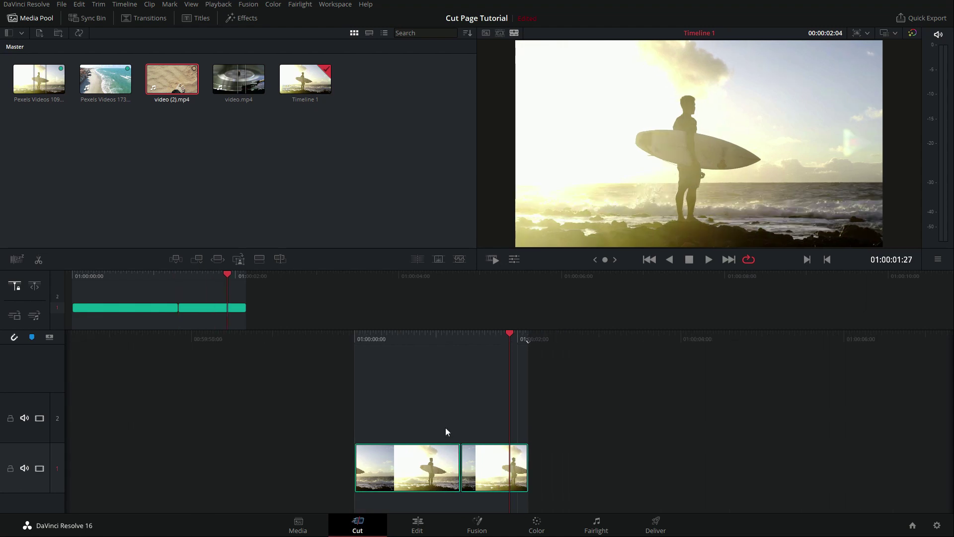
pyautogui.moveTo(432, 424); pyautogui.dragTo(485, 446)
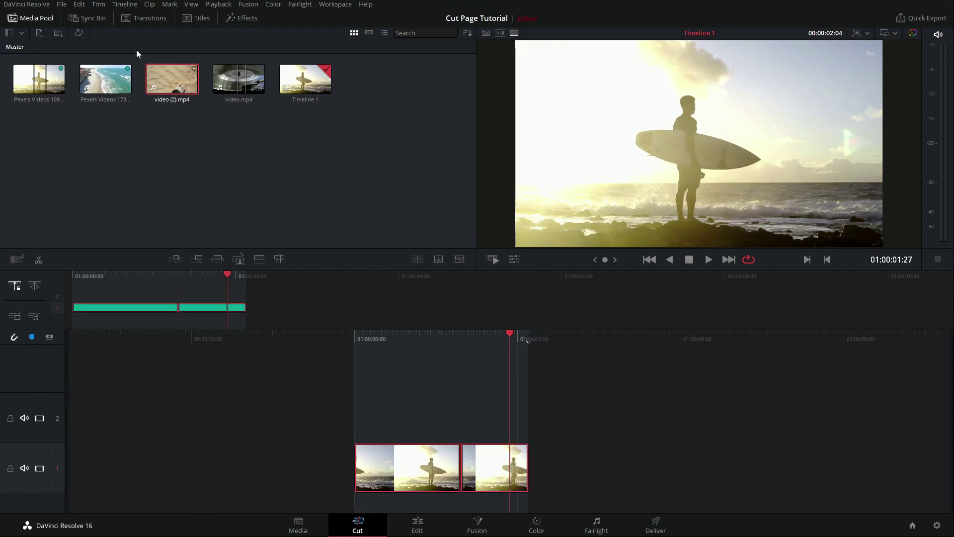
pyautogui.click(118, 4)
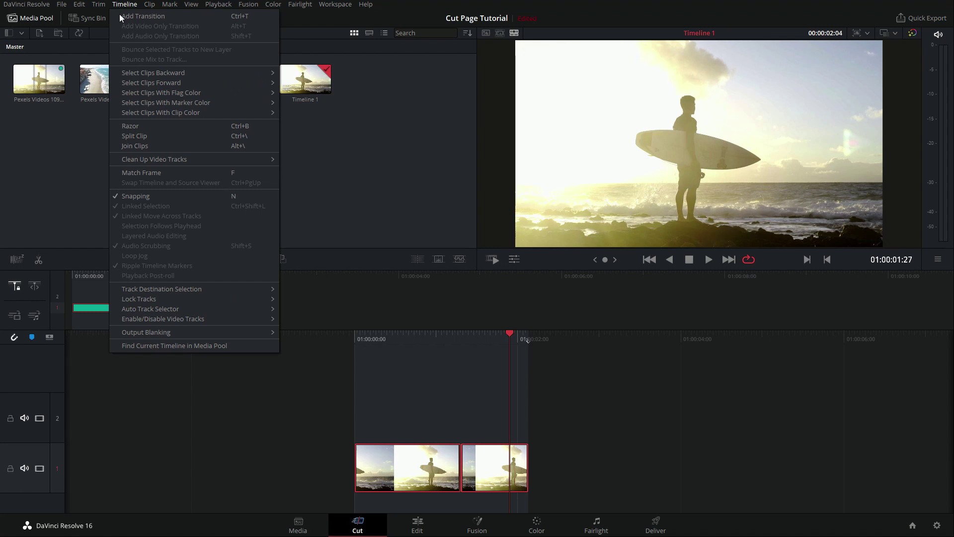
pyautogui.click(129, 146)
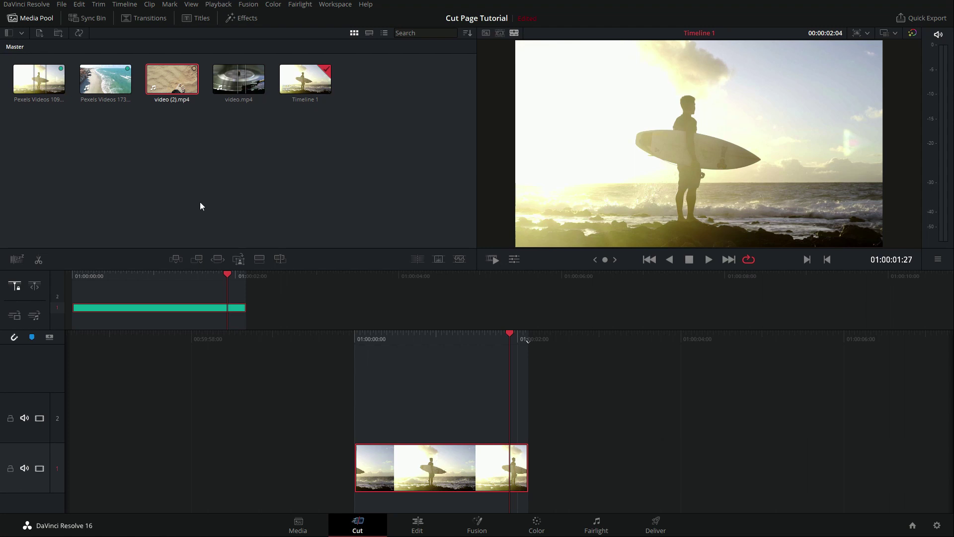
# Add the video.mp4 record player clip directly after the surfer clip on track 1, and try to join the two clips
pyautogui.moveTo(229, 78); pyautogui.dragTo(531, 464)
pyautogui.moveTo(592, 409); pyautogui.dragTo(477, 490)
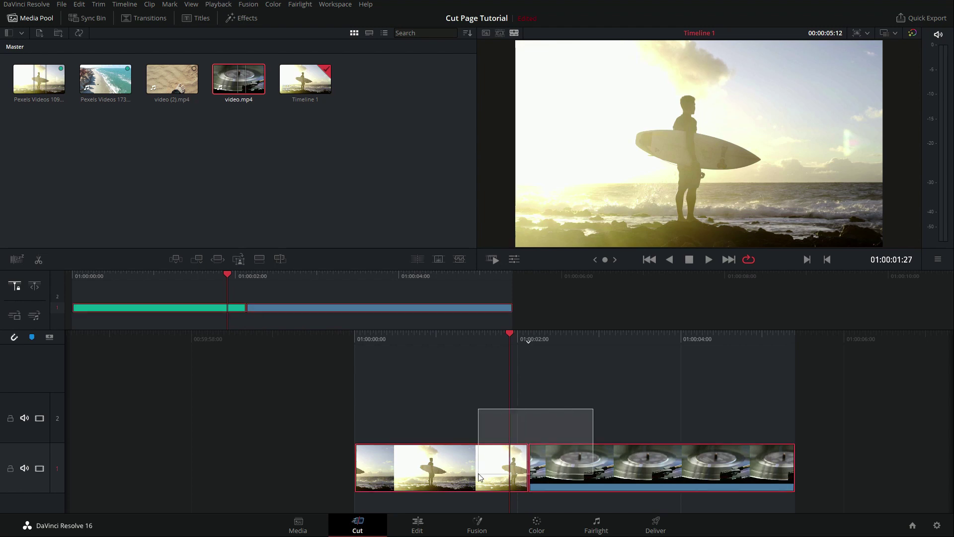
pyautogui.click(122, 5)
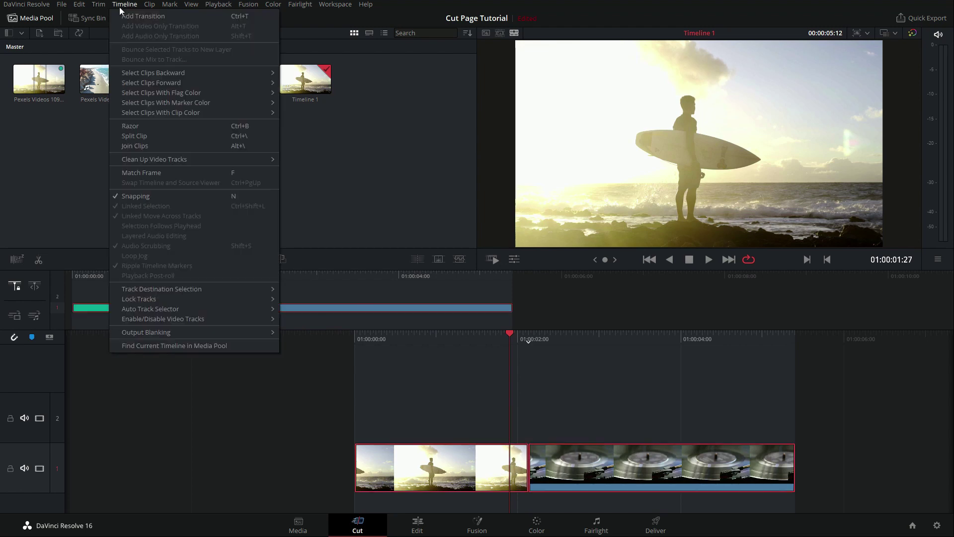
pyautogui.click(136, 145)
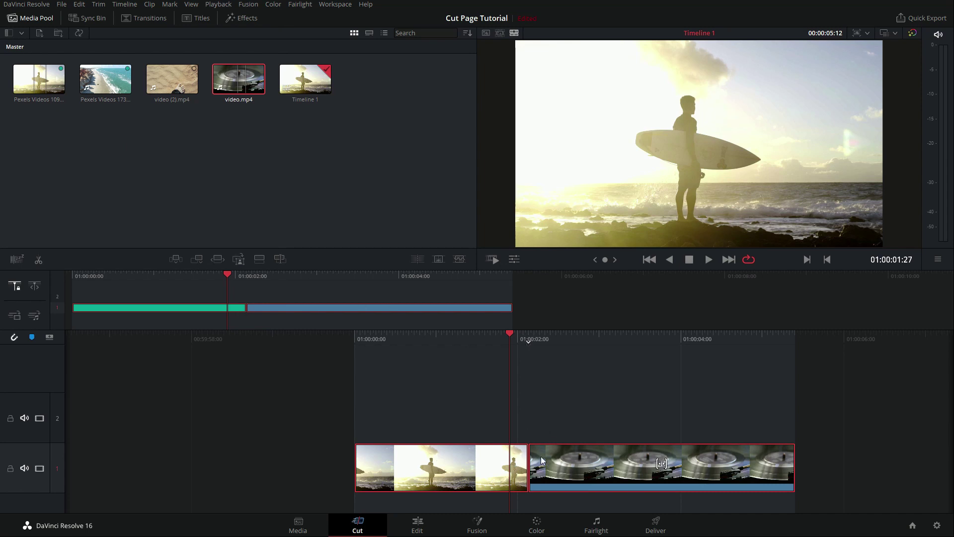
pyautogui.click(440, 396)
# Select the surfer clip on the timeline and open its speed settings in the viewer's clip tools
pyautogui.click(446, 475)
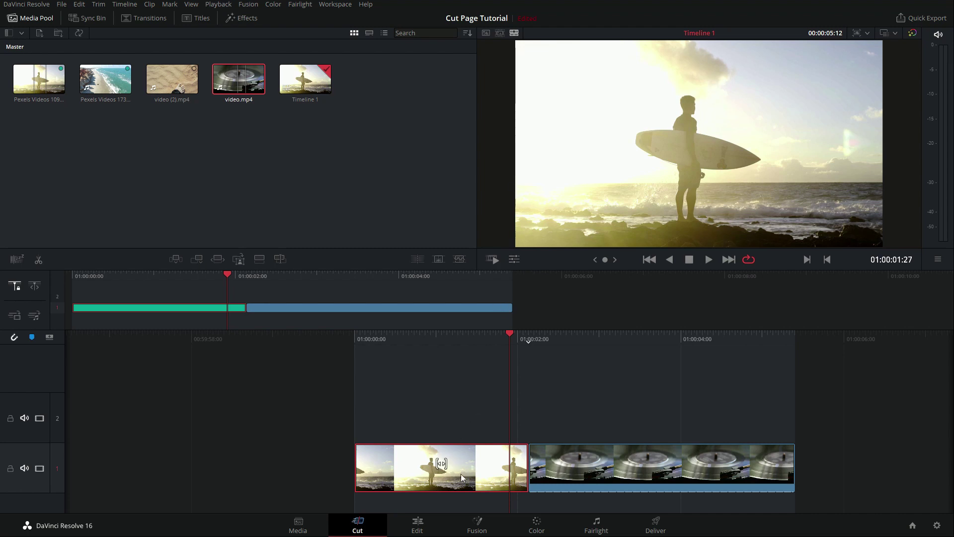
pyautogui.click(514, 259)
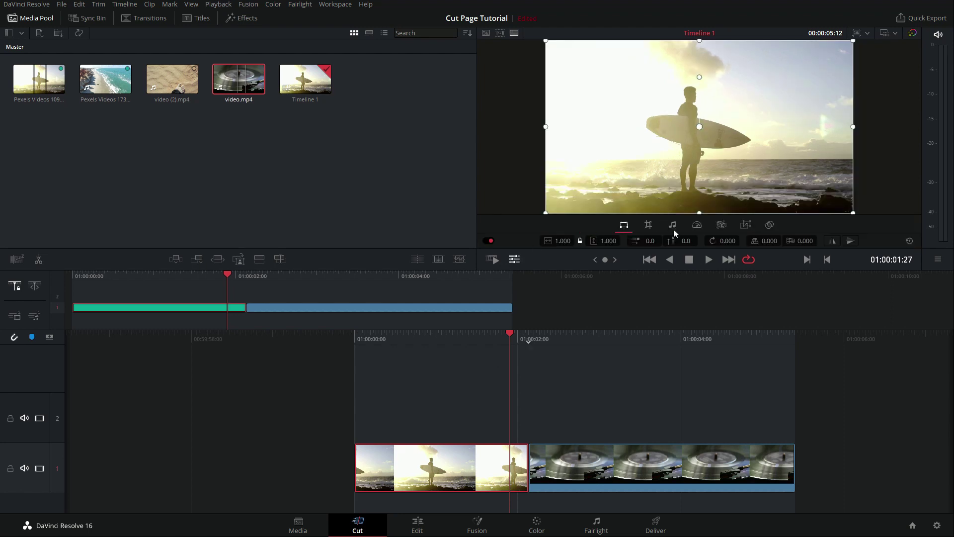
pyautogui.click(698, 225)
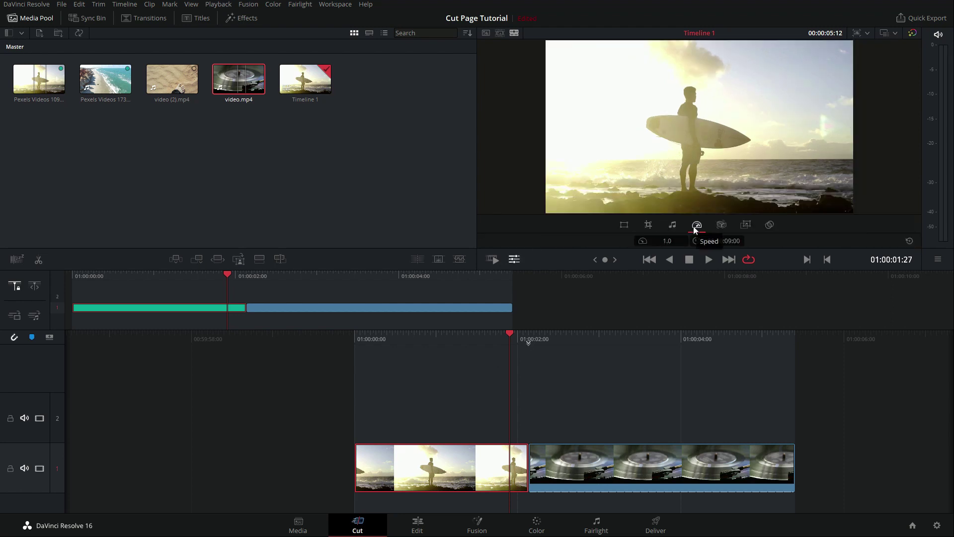